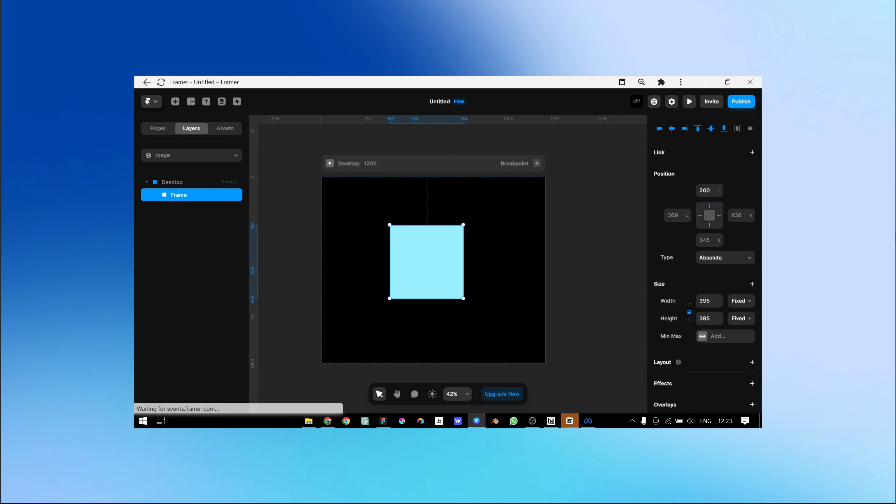
Add a Z Index style of 1 to the light-blue square frame
{"action": "left_click_drag", "start_coordinate": [402, 262], "coordinate": [427, 262]}
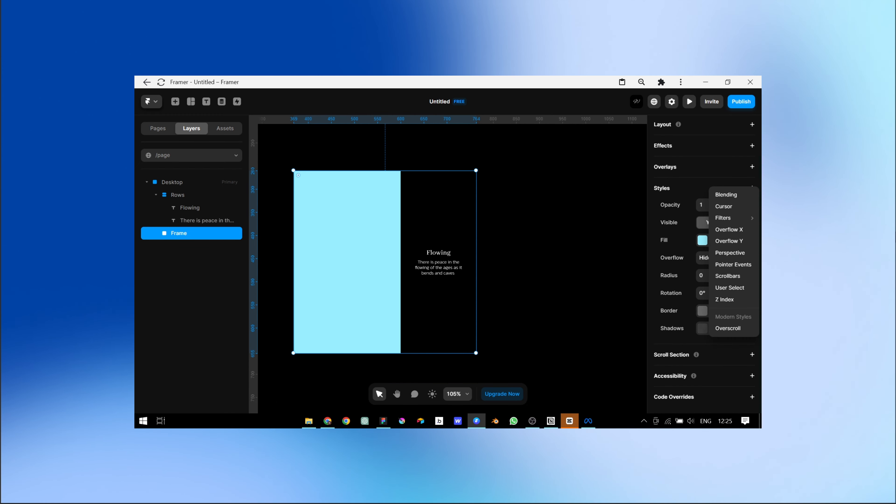
{"action": "left_click", "coordinate": [727, 300]}
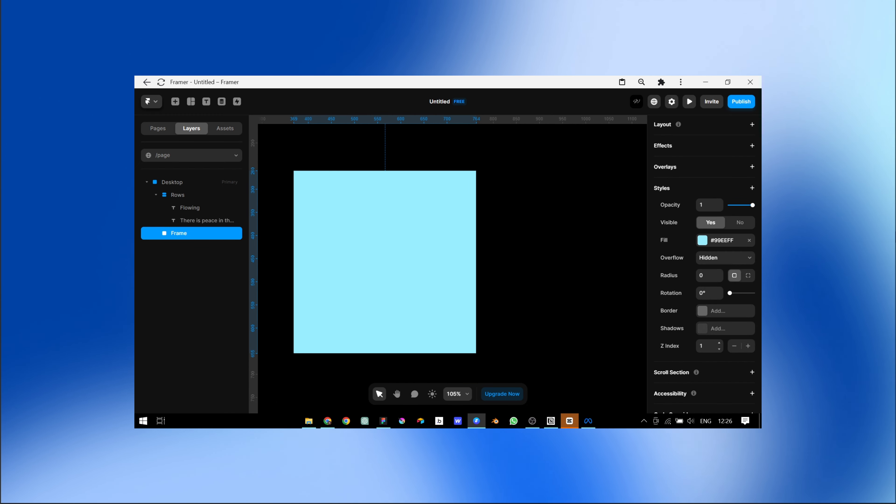
Combine the square Frame and the Rows text stack into one horizontal stack
{"action": "key", "text": "ctrl+minus"}
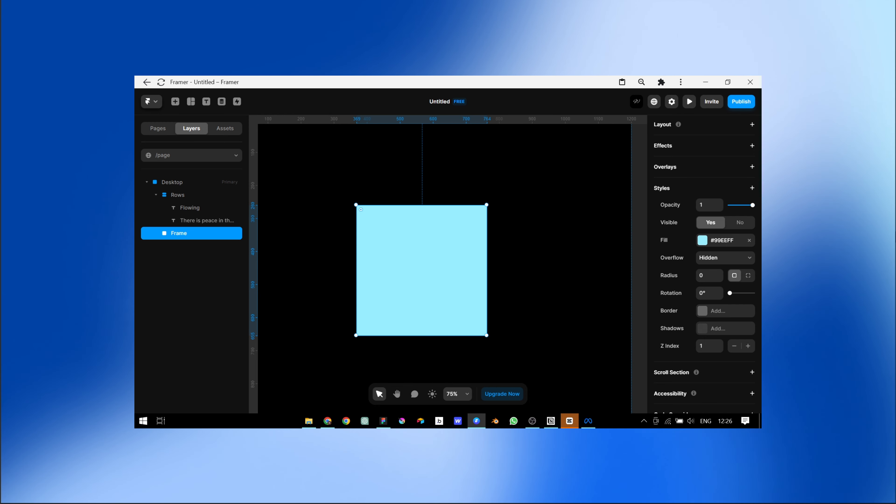
{"action": "key", "text": "ctrl+minus"}
{"action": "key", "text": "Escape"}
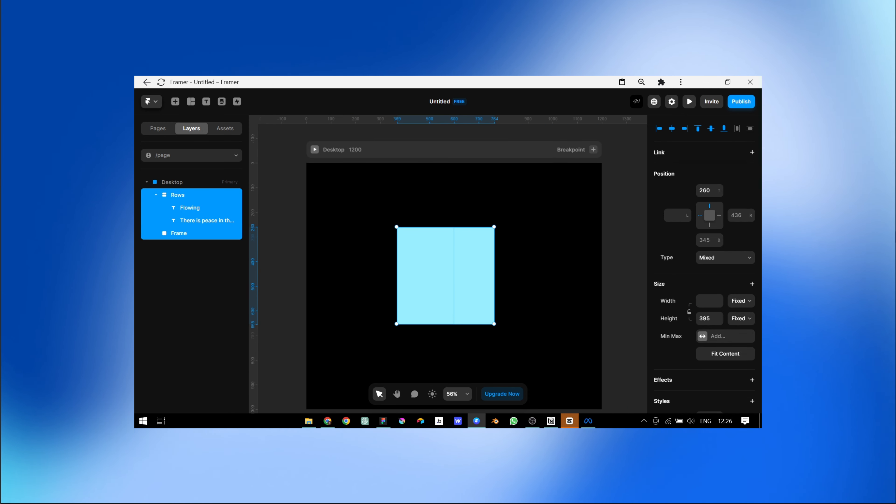
{"action": "key", "text": "shift+a"}
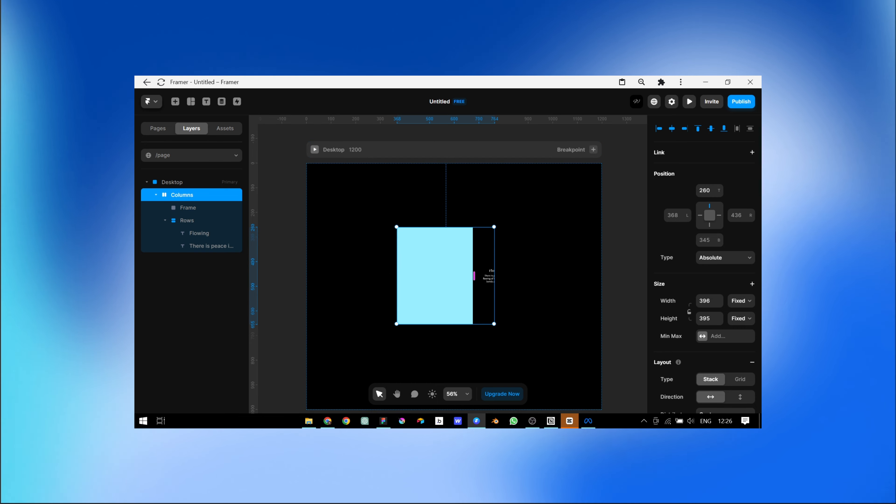
Set the Rows stack's position type to Absolute, align it to the Columns stack's right edge, and raise the Frame's Z Index above it
{"action": "left_click", "coordinate": [187, 221]}
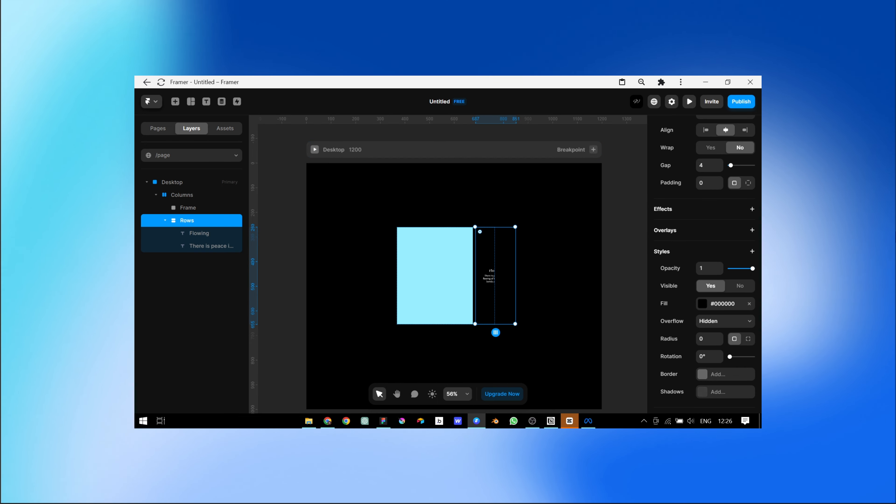
{"action": "scroll", "coordinate": [705, 265], "scroll_direction": "up", "scroll_amount": 6}
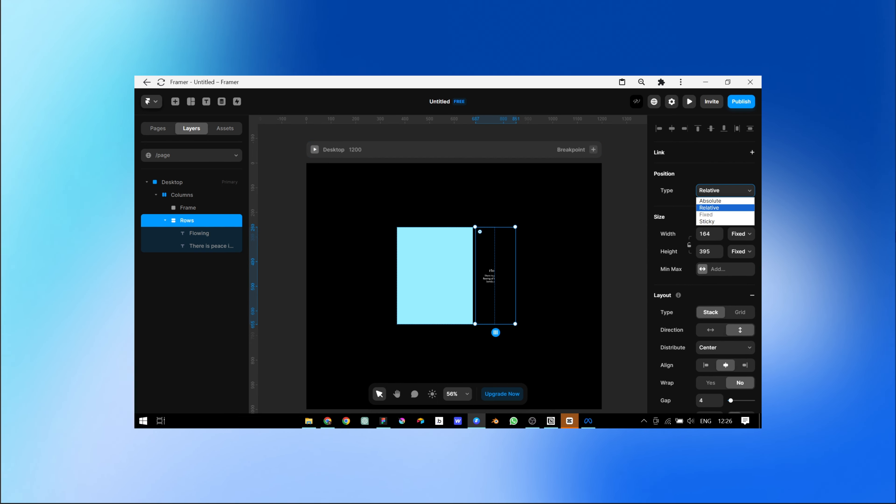
{"action": "key", "text": "Return"}
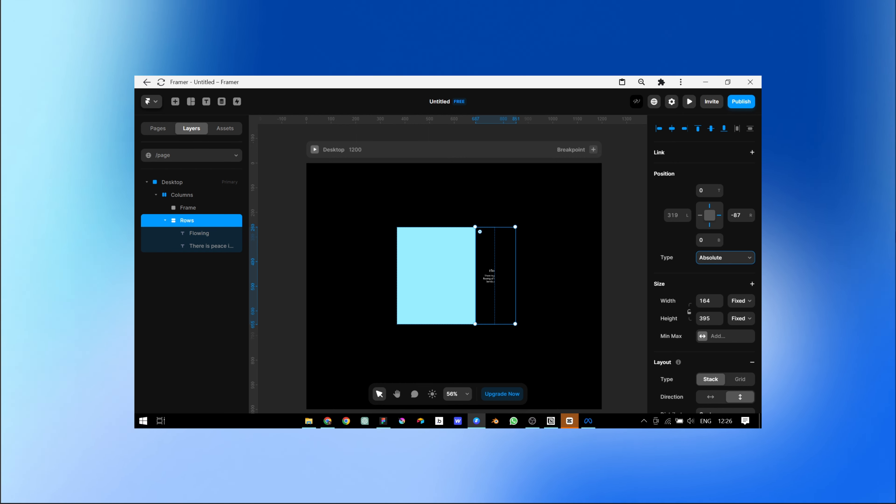
{"action": "left_click_drag", "start_coordinate": [496, 275], "coordinate": [475, 275]}
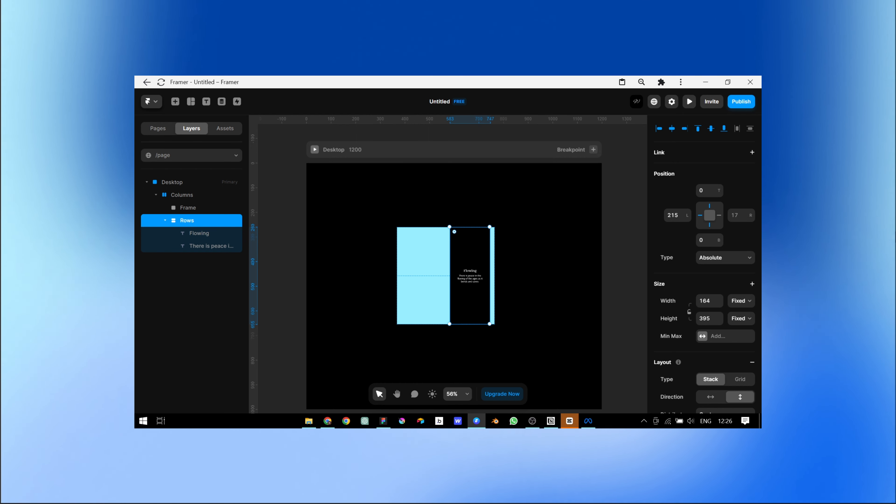
{"action": "left_click", "coordinate": [402, 232]}
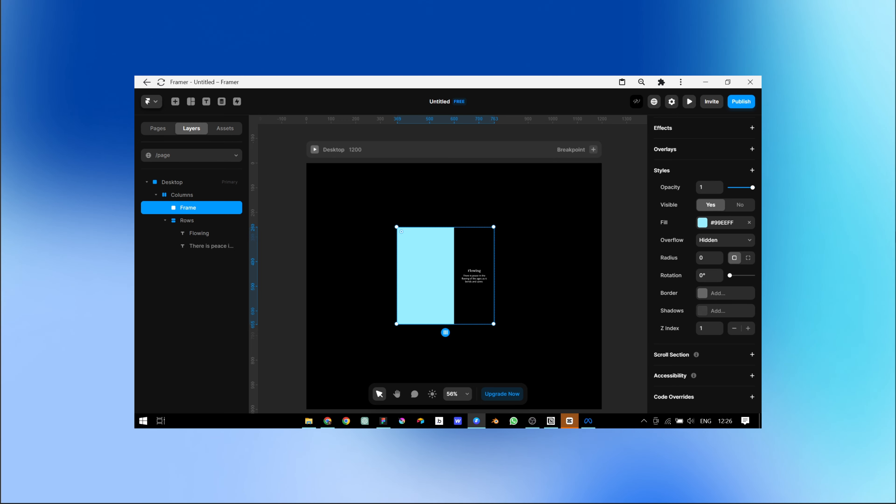
{"action": "left_click", "coordinate": [720, 326]}
Duplicate the Columns stack and arrange the four copies in a two-by-two grid with narrow gaps
{"action": "key", "text": "Escape"}
{"action": "key", "text": "ctrl+d"}
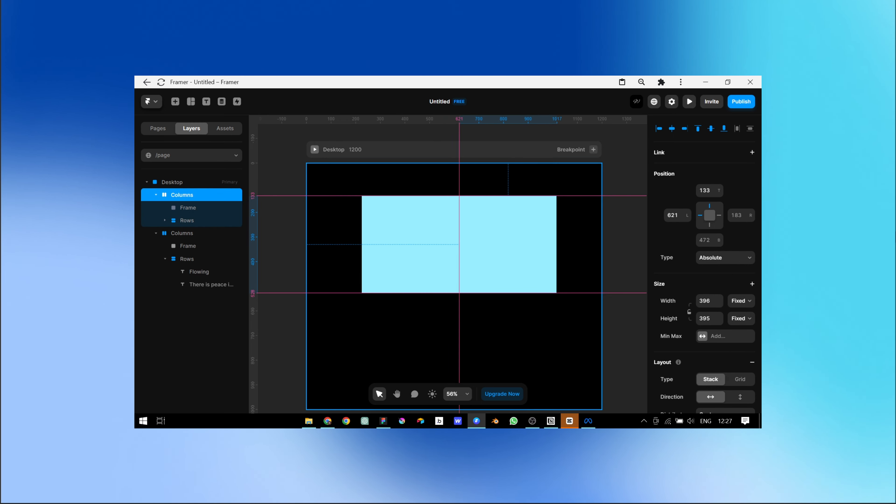
{"action": "key", "text": "ctrl+d"}
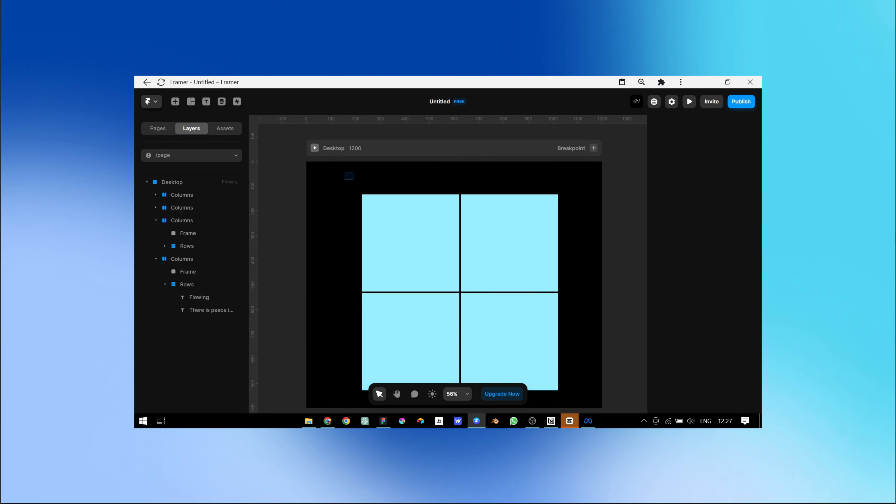
Turn the four Columns stacks into a single component named Display
{"action": "left_click_drag", "start_coordinate": [345, 173], "coordinate": [581, 401]}
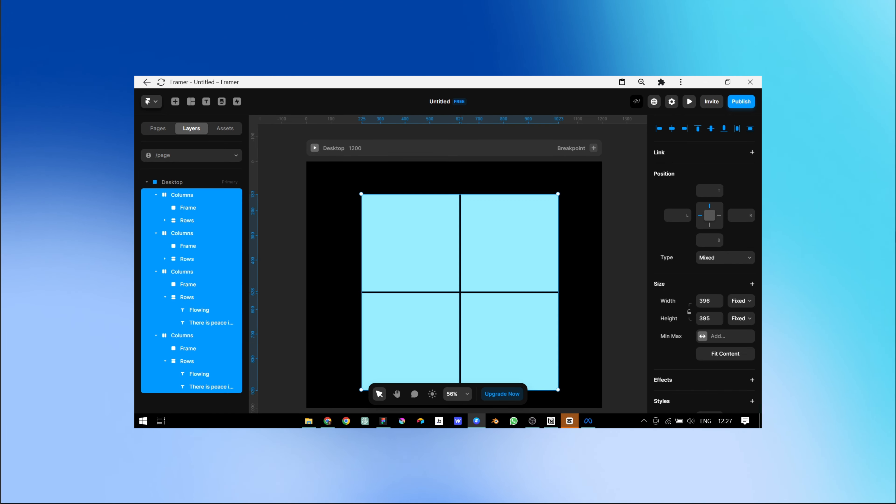
{"action": "key", "text": "ctrl+alt+Return"}
{"action": "right_click", "coordinate": [380, 164]}
{"action": "left_click", "coordinate": [417, 169]}
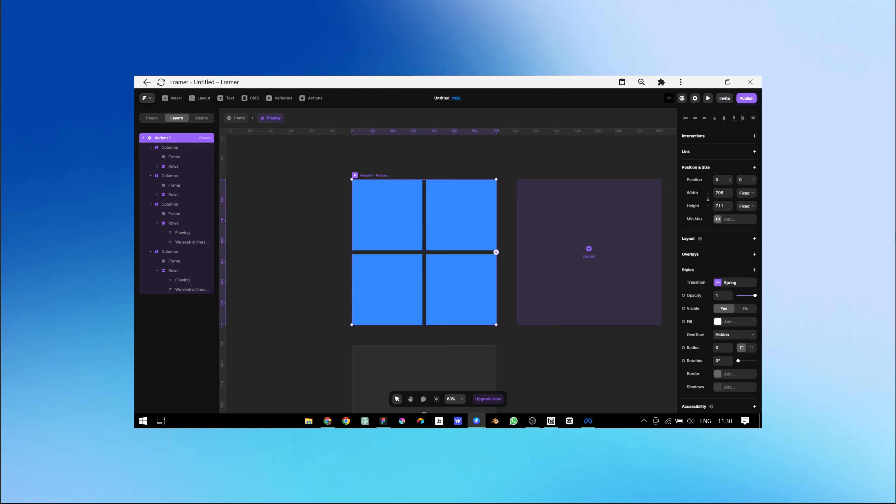
Add a second variant to the Display component
{"action": "left_click", "coordinate": [589, 249]}
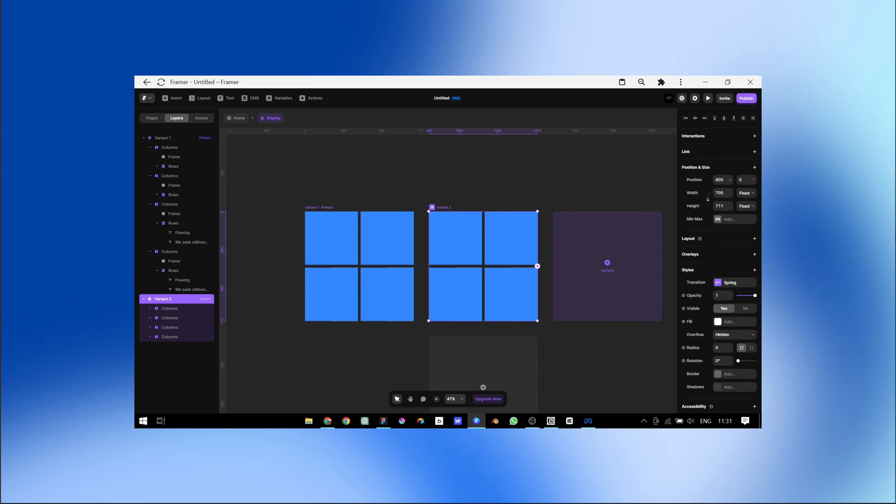
{"action": "key", "text": "ctrl+d"}
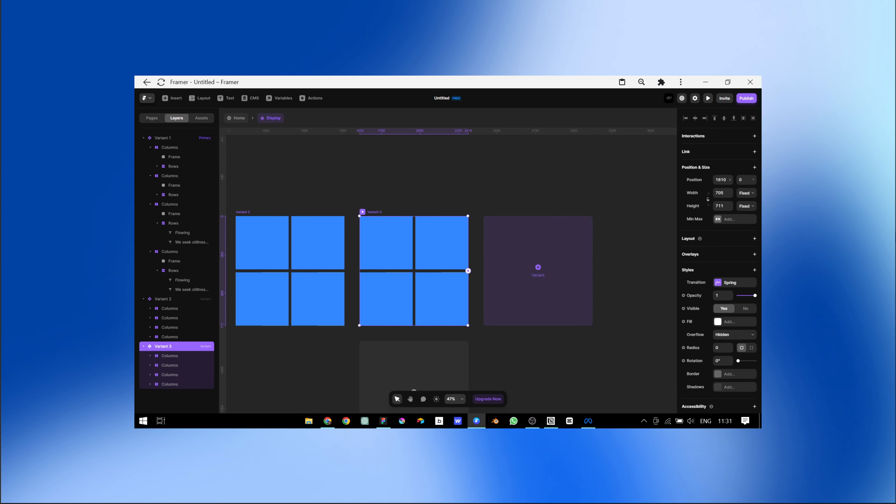
{"action": "key", "text": "ctrl+z"}
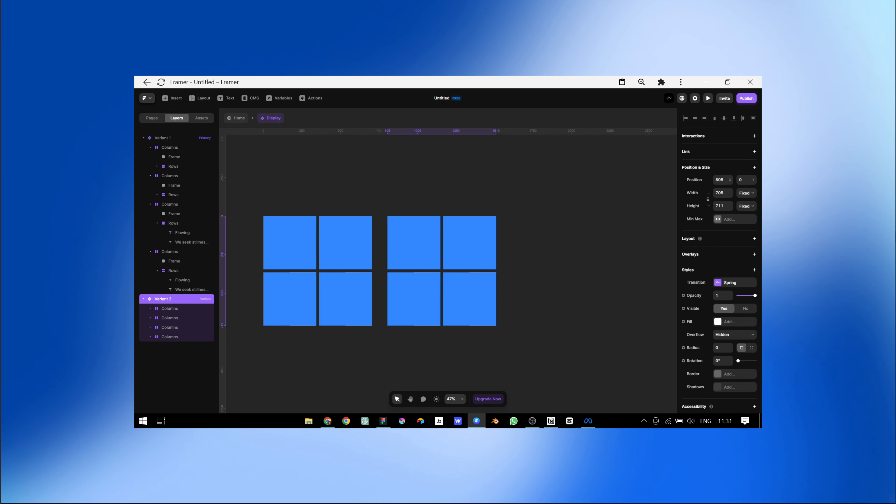
Narrow the upper-right Columns stack in Variant 2 to about 199 px wide, keeping its right edge in place
{"action": "left_click", "coordinate": [486, 243]}
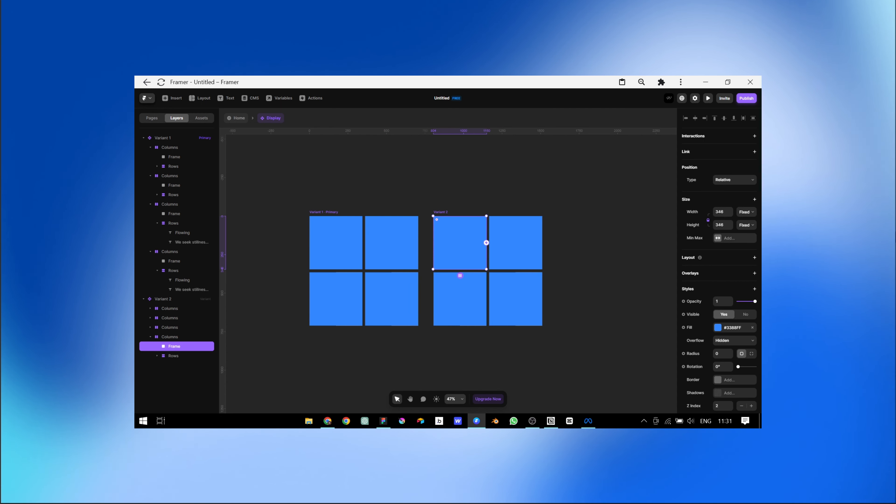
{"action": "scroll", "coordinate": [462, 244], "scroll_direction": "up", "scroll_amount": 5}
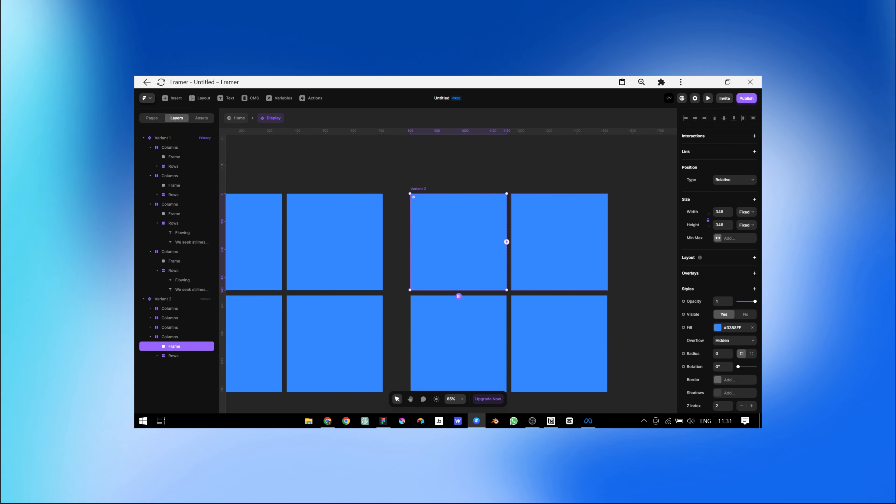
{"action": "key", "text": "Escape"}
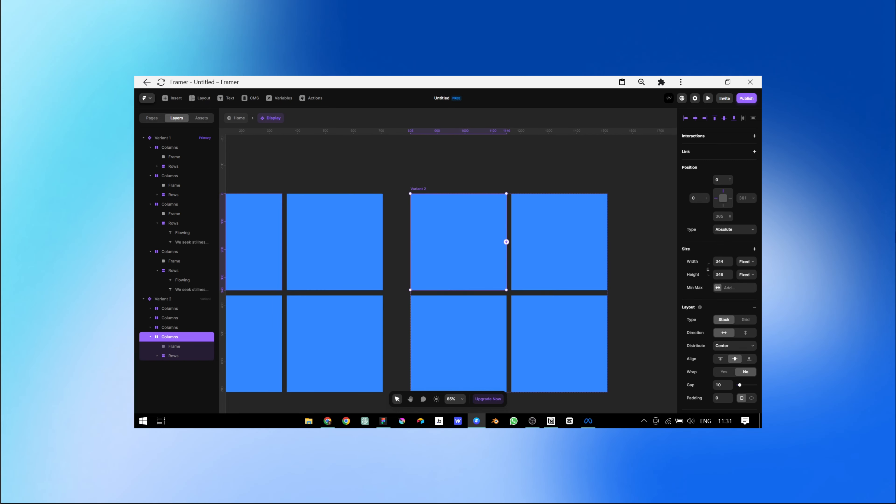
{"action": "left_click", "coordinate": [559, 242]}
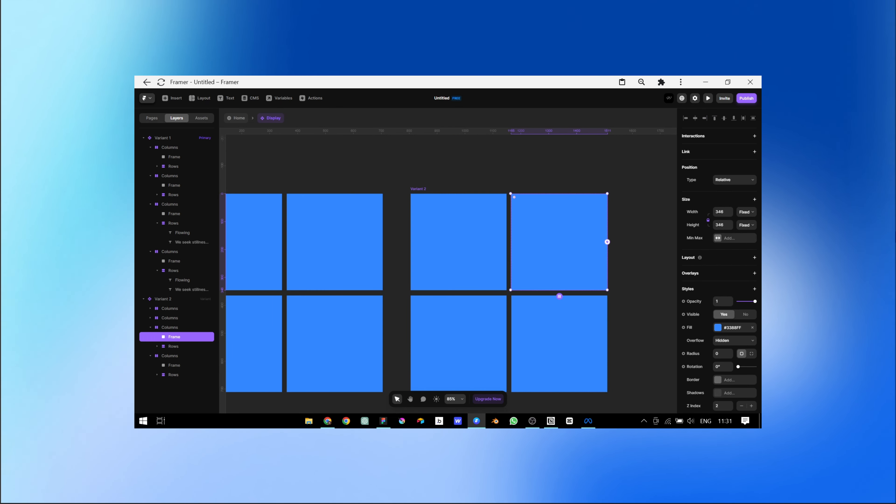
{"action": "key", "text": "Escape"}
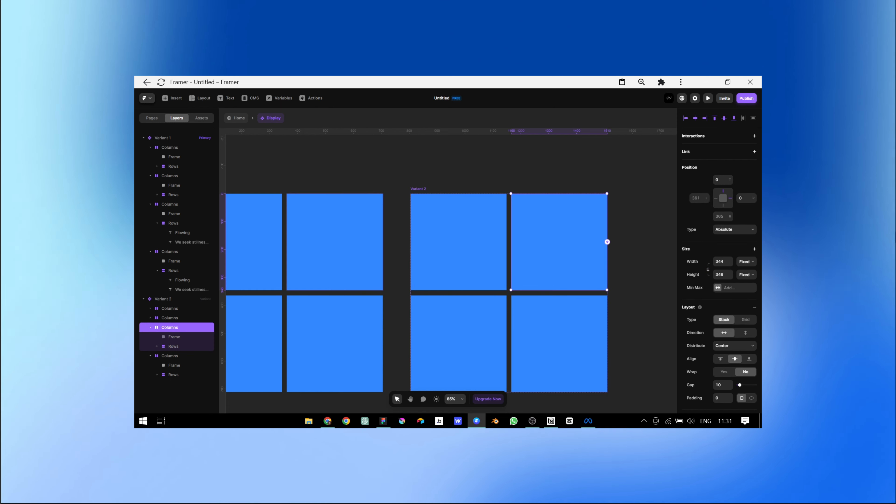
{"action": "left_click_drag", "start_coordinate": [511, 241], "coordinate": [552, 241]}
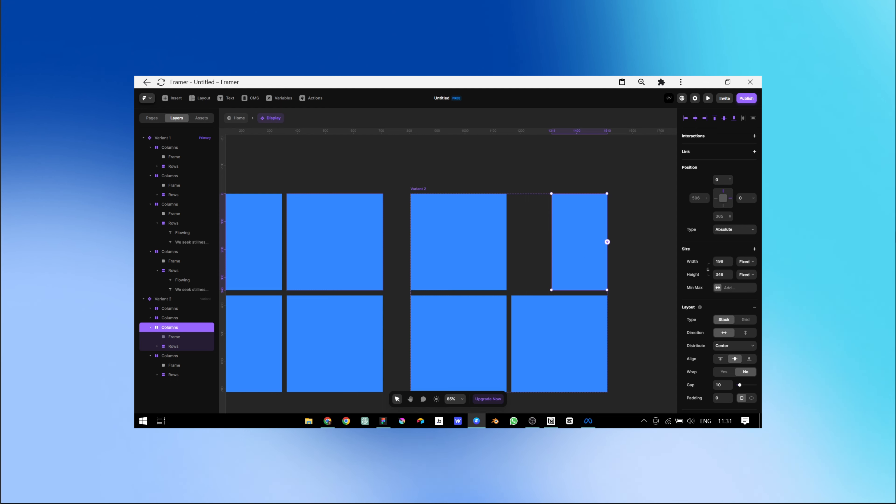
Widen the upper-left Columns stack in Variant 2 to about 496 px and set its distribution to Start
{"action": "left_click", "coordinate": [506, 242]}
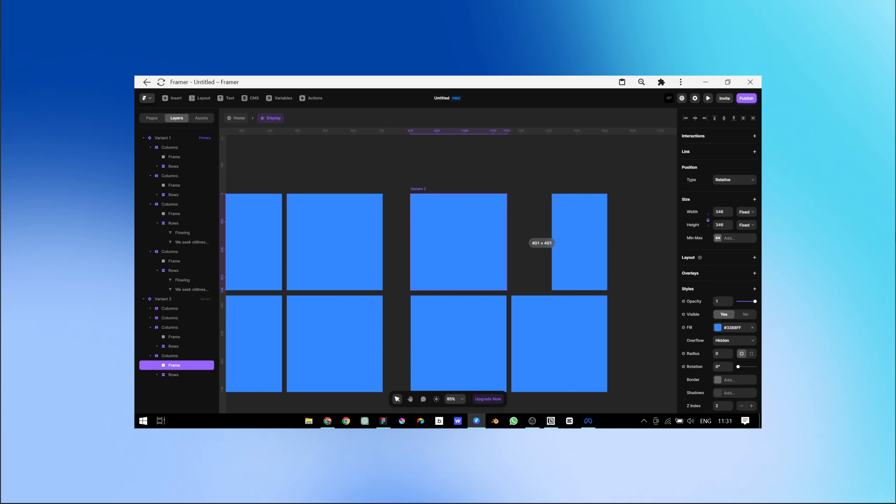
{"action": "left_click", "coordinate": [506, 242]}
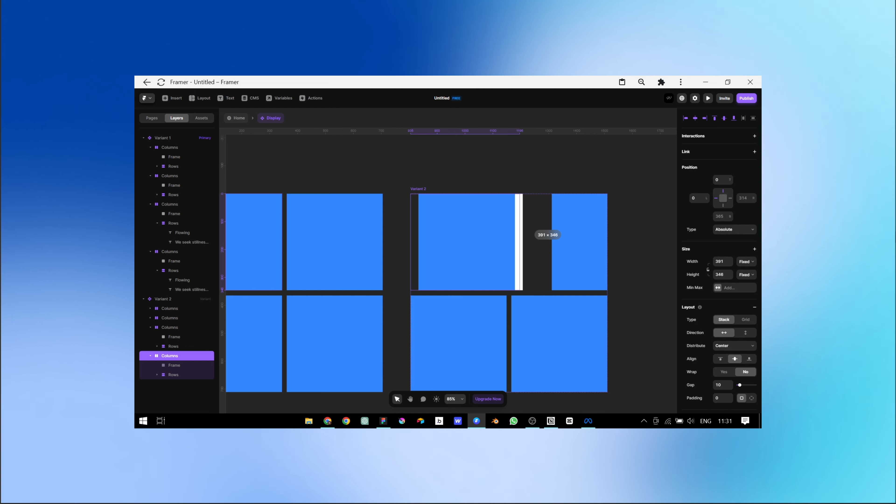
{"action": "left_click_drag", "start_coordinate": [522, 242], "coordinate": [549, 242]}
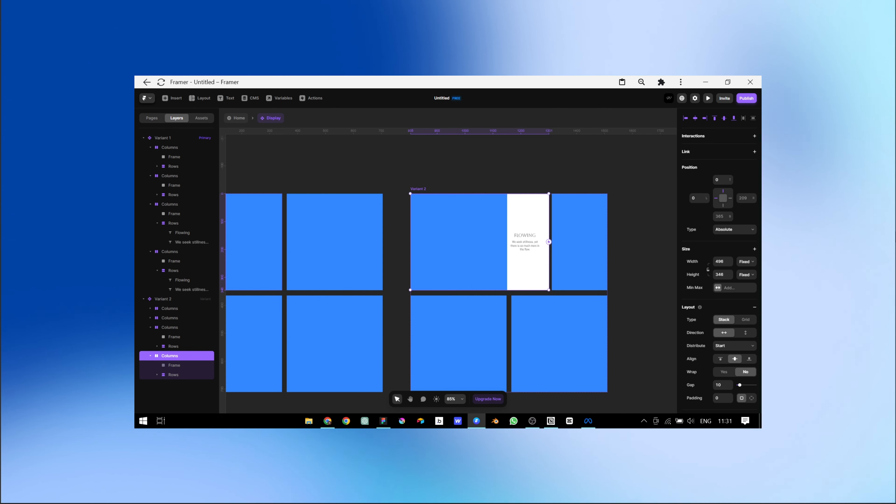
Narrow the Rows text stack in Variant 2's upper-left tile to about 151 px so it meets the square's edge
{"action": "left_click", "coordinate": [173, 375]}
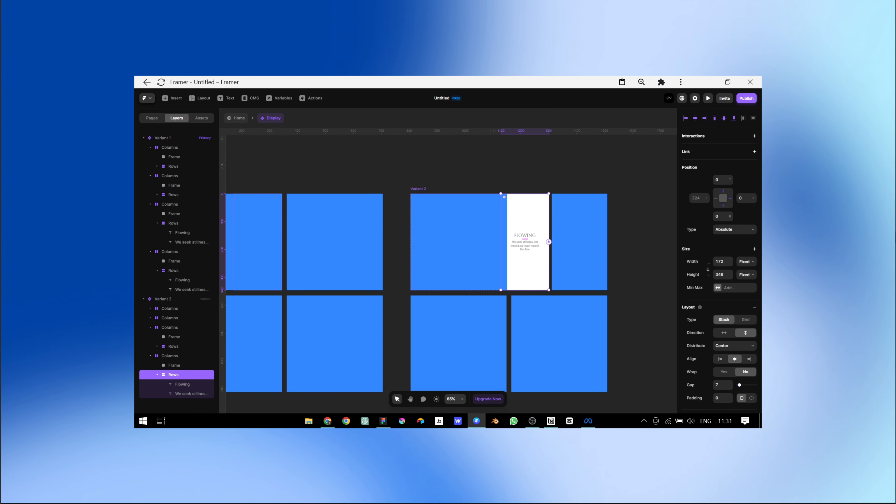
{"action": "left_click_drag", "start_coordinate": [501, 242], "coordinate": [508, 242]}
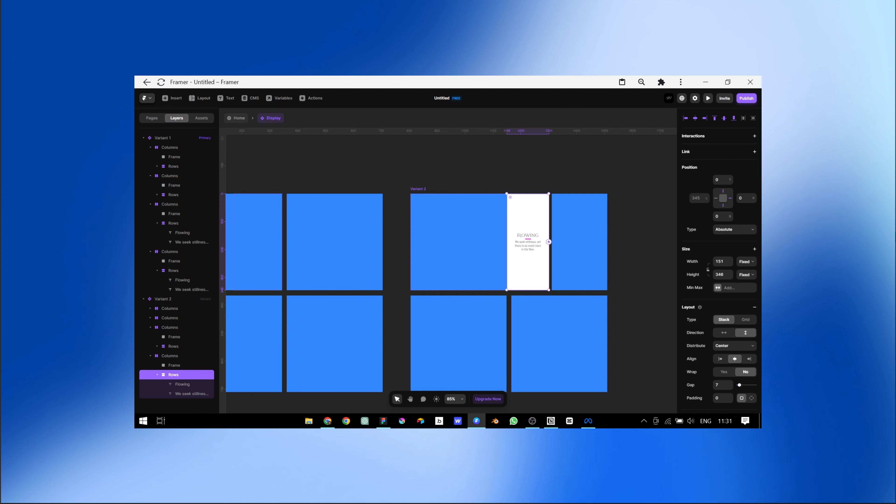
{"action": "key", "text": "Escape"}
Fill the upper-left Frame in Variant 1 with the image CircularGrad-3 from the Abstract art folder
{"action": "key", "text": "shift+1"}
{"action": "left_click", "coordinate": [174, 261]}
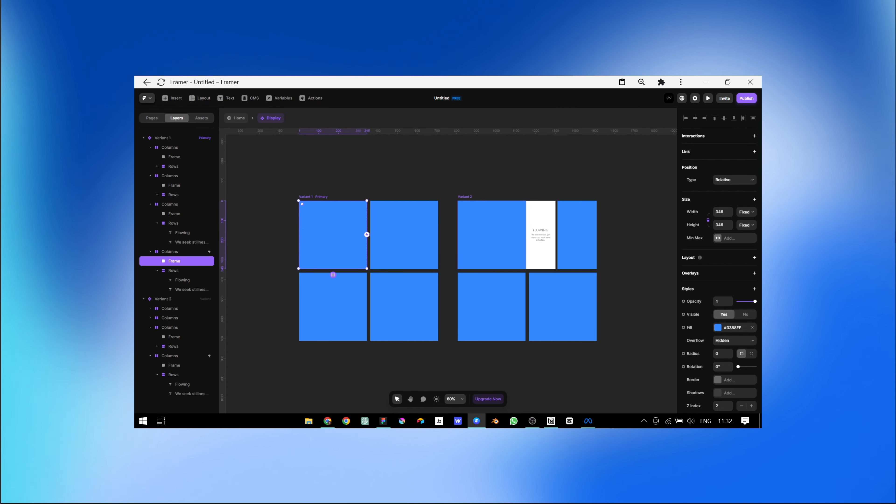
{"action": "left_click", "coordinate": [718, 328]}
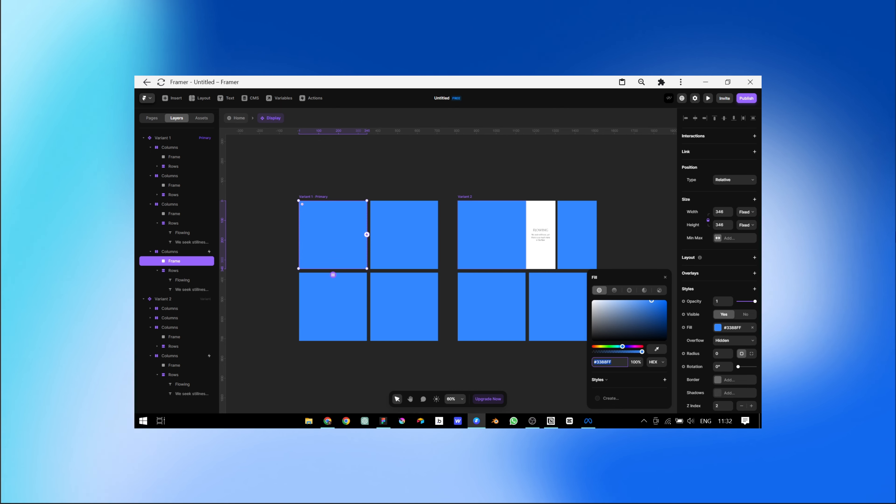
{"action": "left_click", "coordinate": [660, 290]}
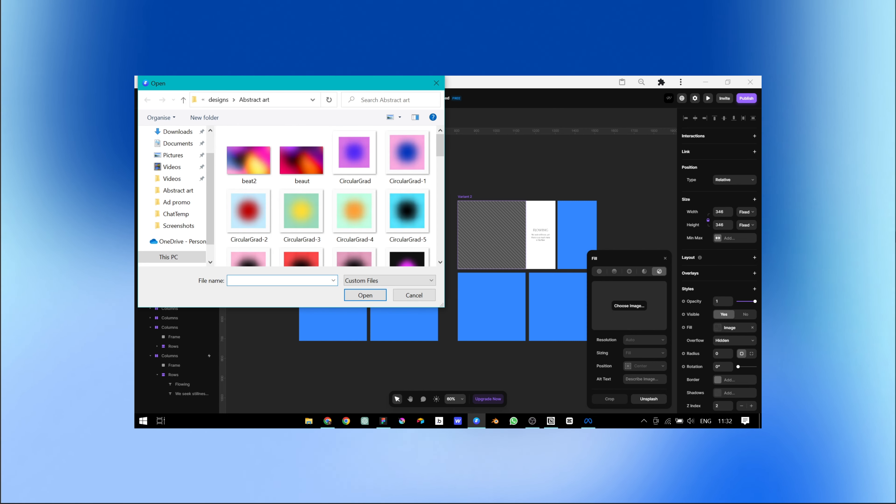
{"action": "left_click", "coordinate": [302, 212]}
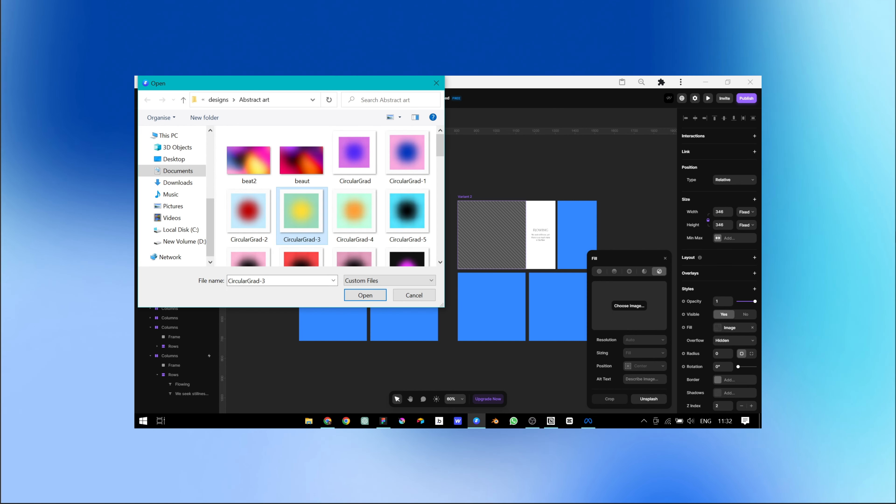
{"action": "key", "text": "Return"}
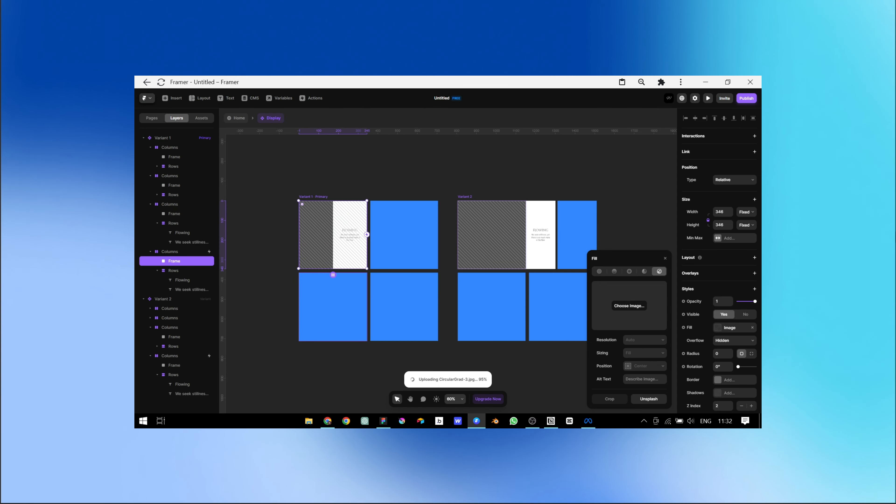
{"action": "scroll", "coordinate": [449, 272], "scroll_direction": "right", "scroll_amount": 5}
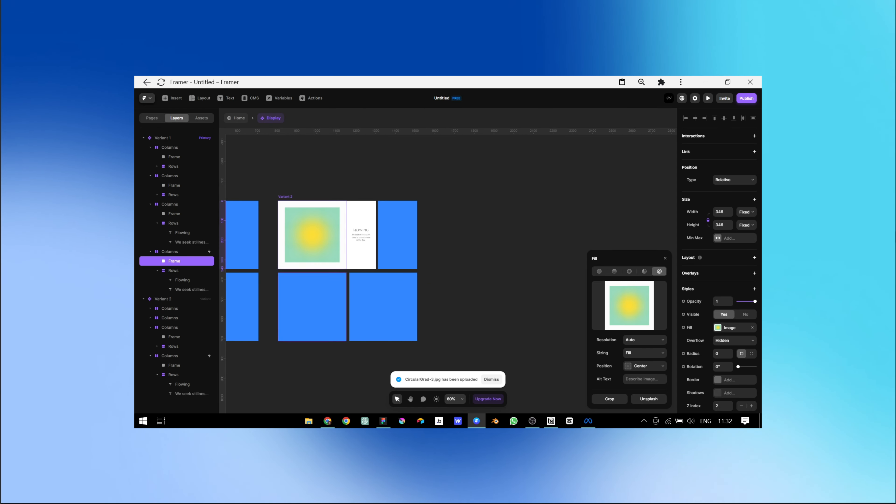
{"action": "scroll", "coordinate": [448, 272], "scroll_direction": "down", "scroll_amount": 3}
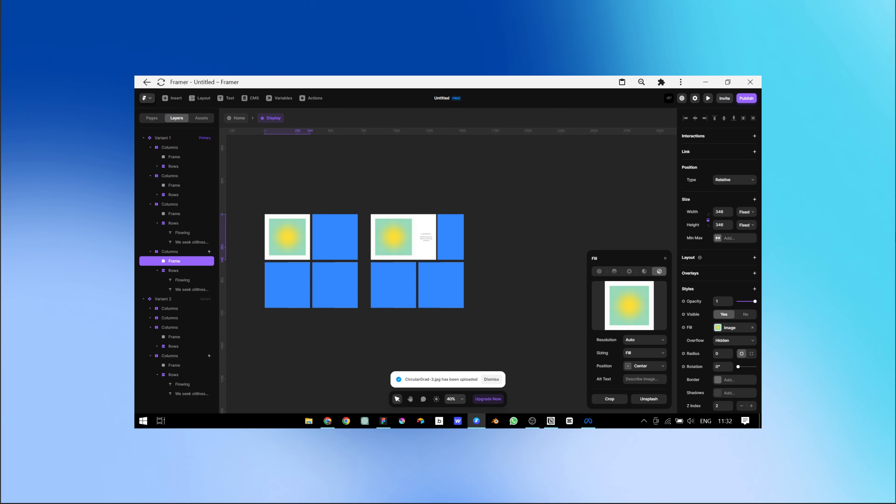
Add a third variant to the Display component based on Variant 1
{"action": "left_click", "coordinate": [162, 138]}
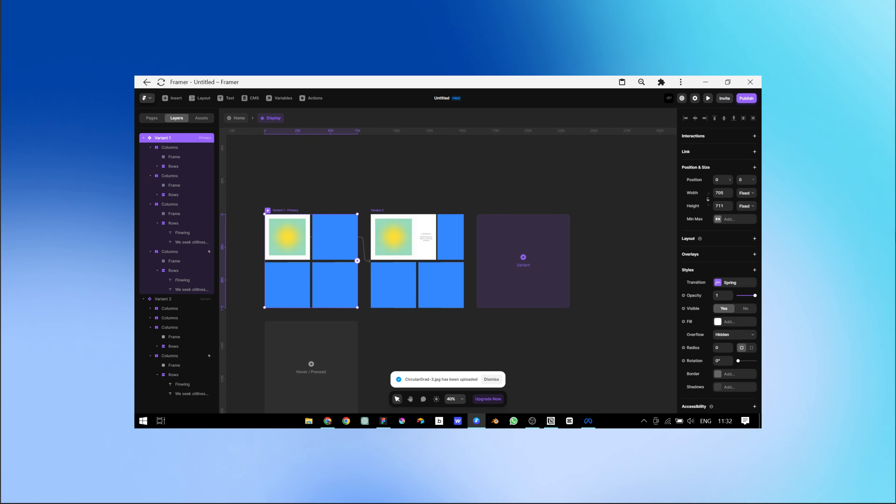
{"action": "left_click", "coordinate": [523, 260]}
{"action": "scroll", "coordinate": [523, 264], "scroll_direction": "right", "scroll_amount": 2}
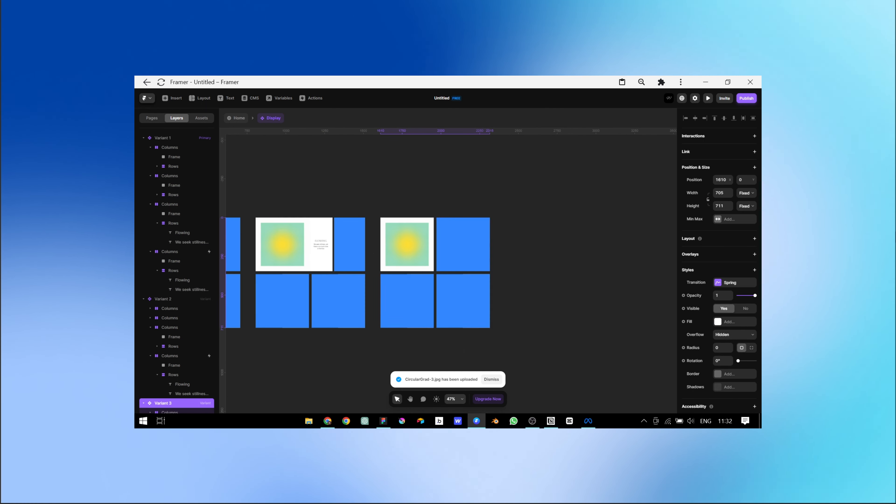
Narrow the upper-left Columns stack in Variant 3 to 200 px wide, keeping its left edge in place
{"action": "scroll", "coordinate": [523, 264], "scroll_direction": "up", "scroll_amount": 2}
{"action": "scroll", "coordinate": [449, 272], "scroll_direction": "up", "scroll_amount": 2}
{"action": "scroll", "coordinate": [448, 272], "scroll_direction": "left", "scroll_amount": 2}
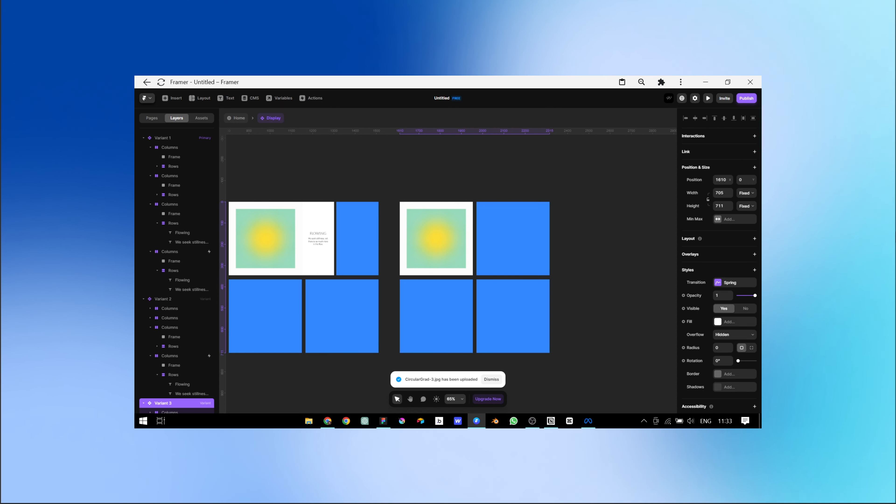
{"action": "left_click", "coordinate": [437, 238]}
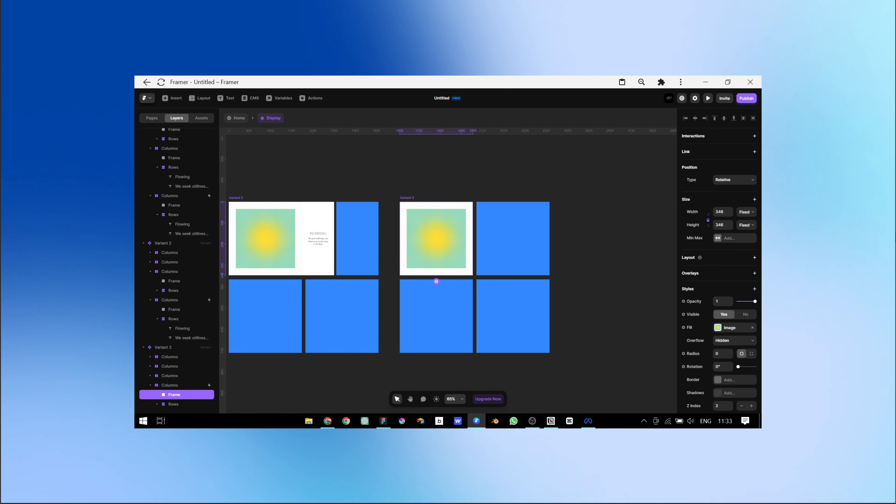
{"action": "key", "text": "Escape"}
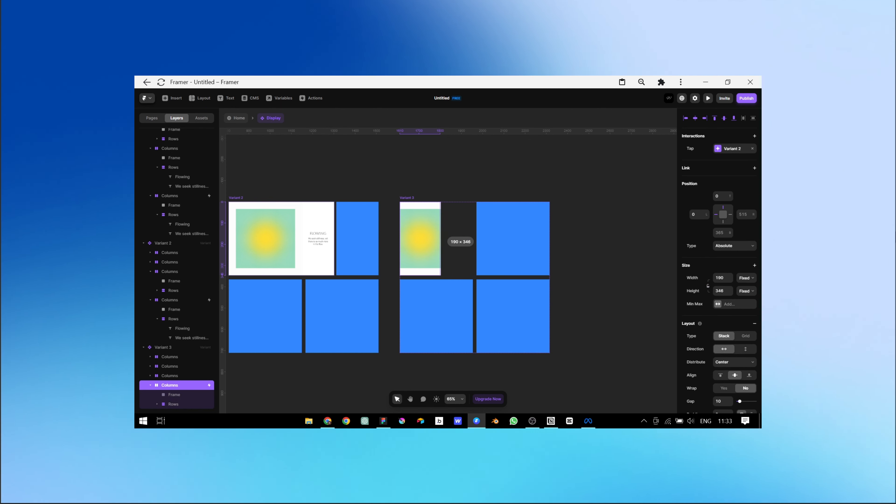
{"action": "left_click_drag", "start_coordinate": [441, 238], "coordinate": [442, 239]}
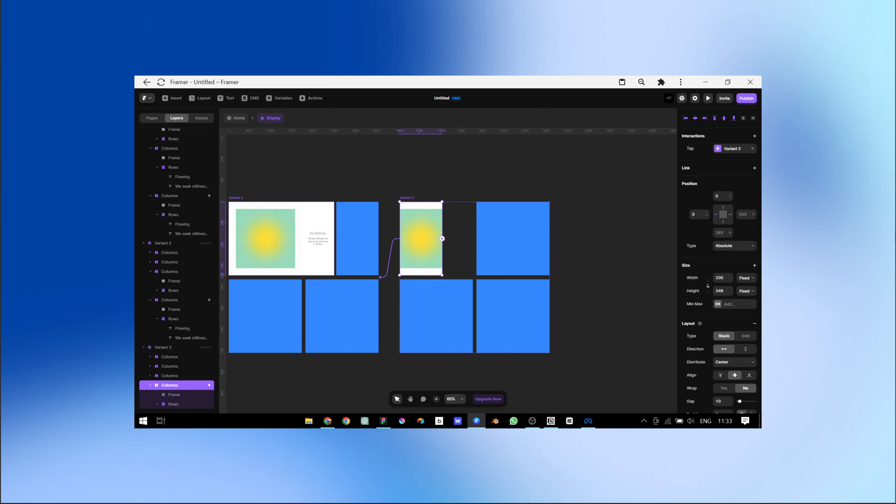
Enlarge the Frame in Variant 3's upper-left tile proportionally until the gradient covers the tile without white margins
{"action": "left_click", "coordinate": [174, 395]}
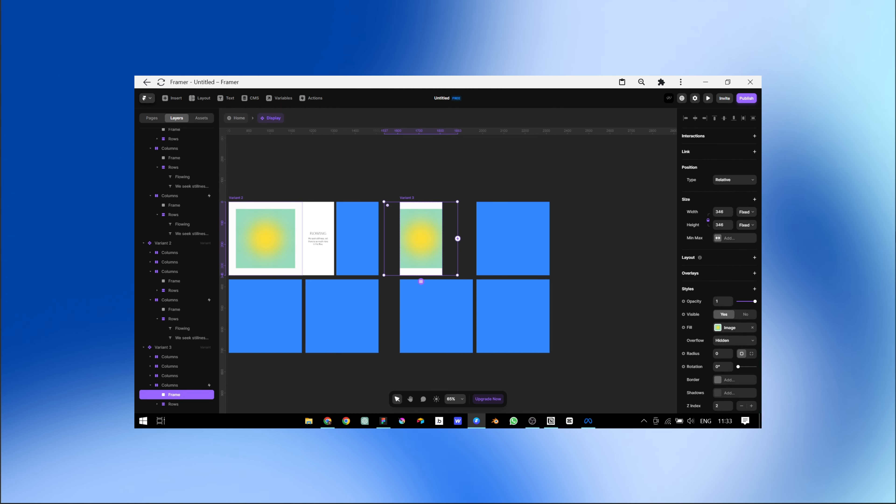
{"action": "left_click_drag", "start_coordinate": [458, 239], "coordinate": [457, 239]}
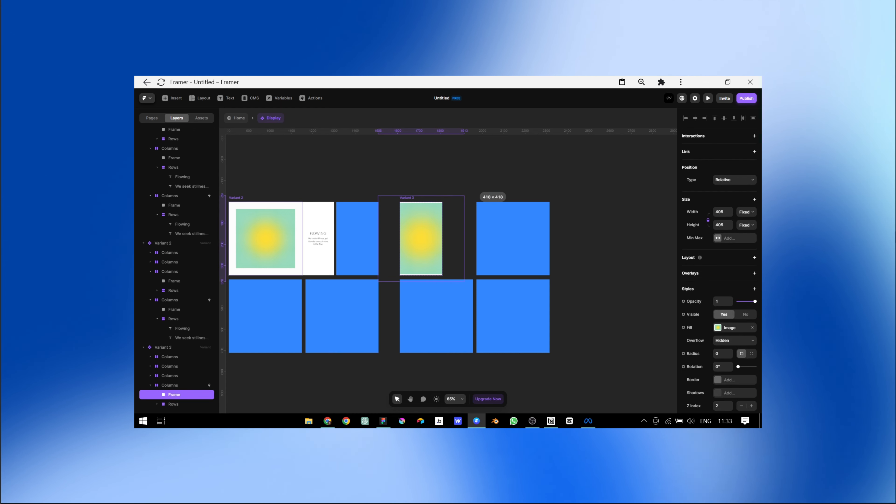
{"action": "key", "text": "Escape"}
Widen the upper-right Columns stack in Variant 3 to 496 px, keeping its right edge in place
{"action": "left_click", "coordinate": [547, 239]}
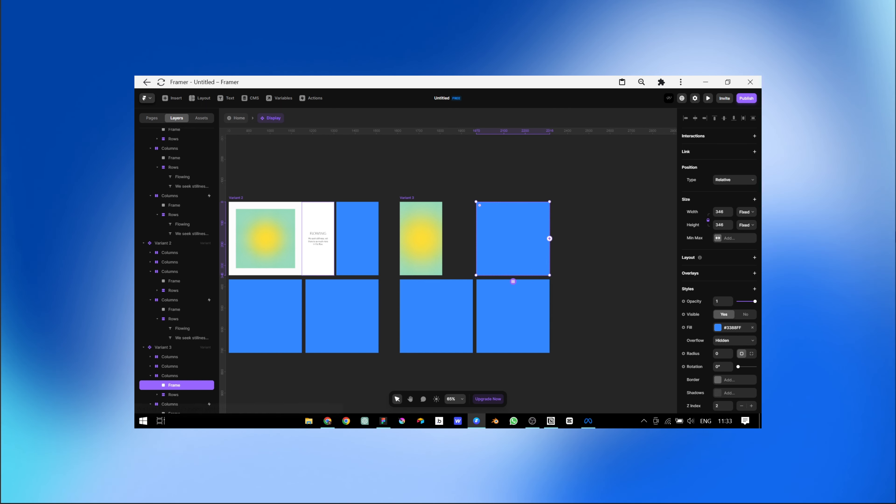
{"action": "left_click", "coordinate": [314, 219]}
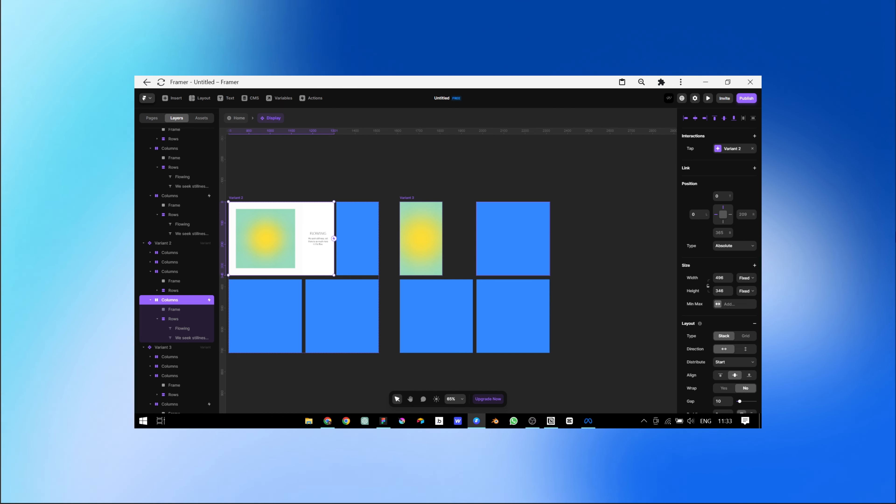
{"action": "left_click", "coordinate": [513, 238]}
{"action": "key", "text": "Escape"}
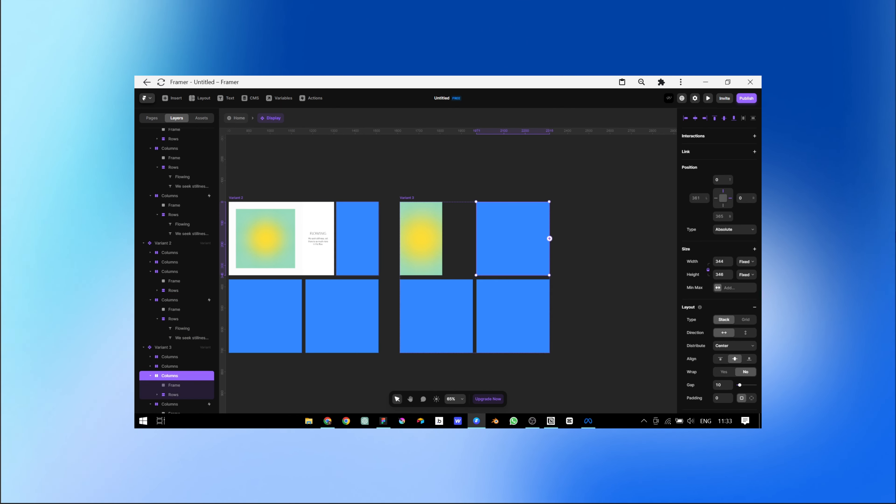
{"action": "left_click_drag", "start_coordinate": [476, 239], "coordinate": [448, 244]}
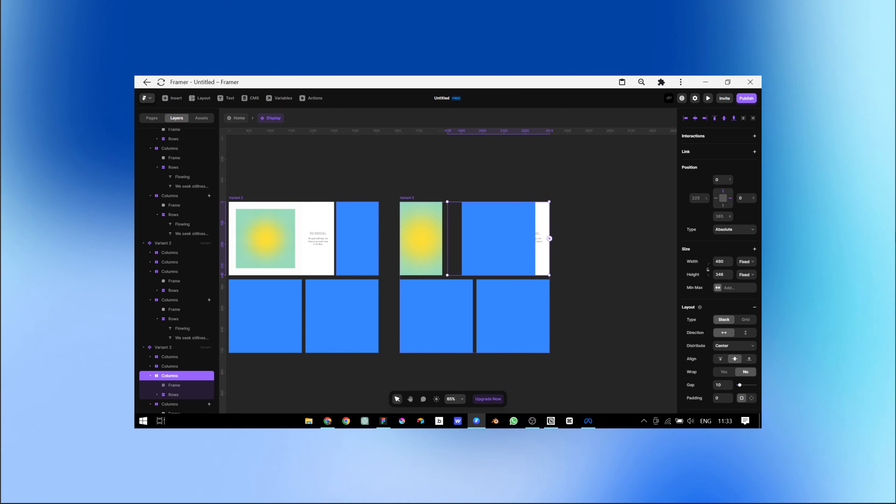
{"action": "left_click", "coordinate": [720, 262]}
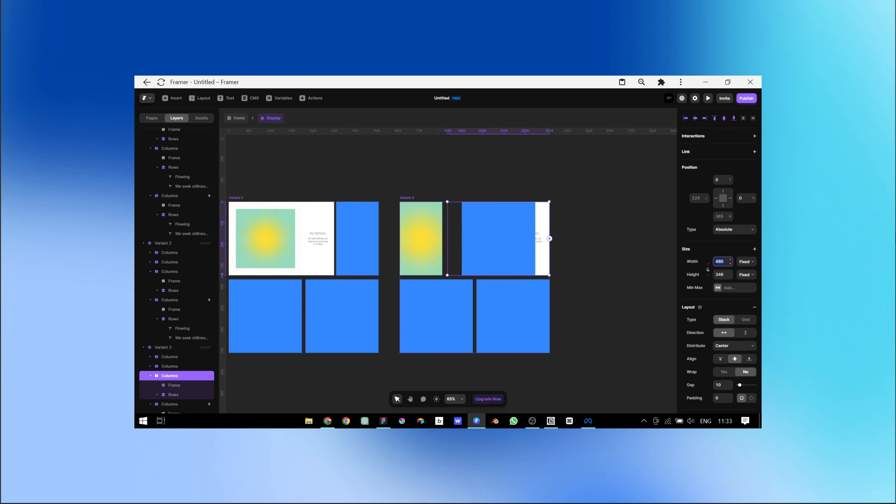
{"action": "type", "text": "496"}
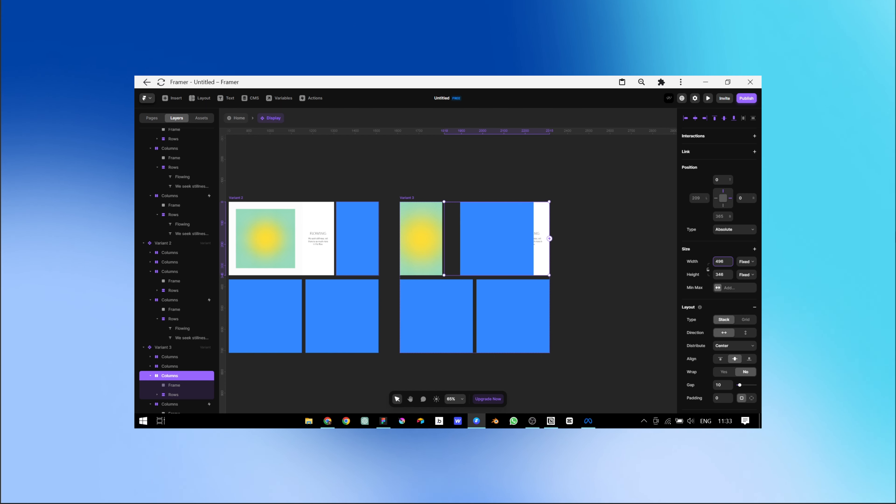
{"action": "key", "text": "Escape"}
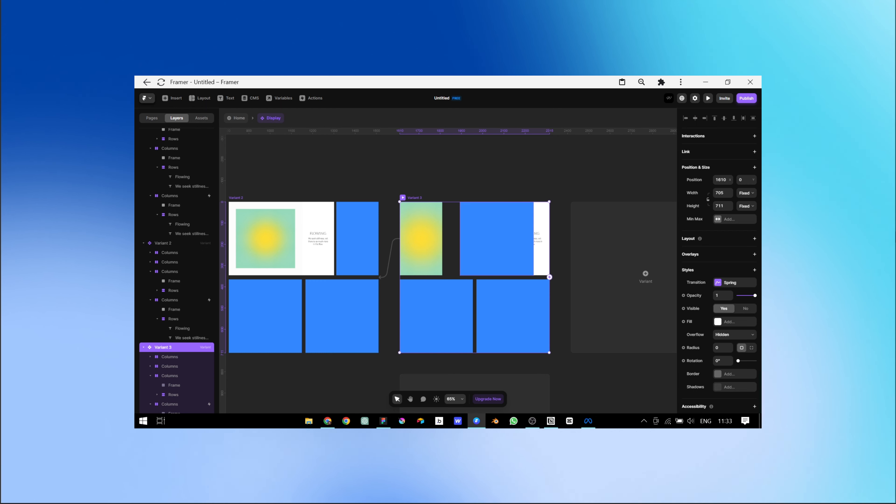
Align the blue Frame to the right end of Variant 3's upper-right Columns stack, keeping it nested in the stack
{"action": "left_click", "coordinate": [496, 238]}
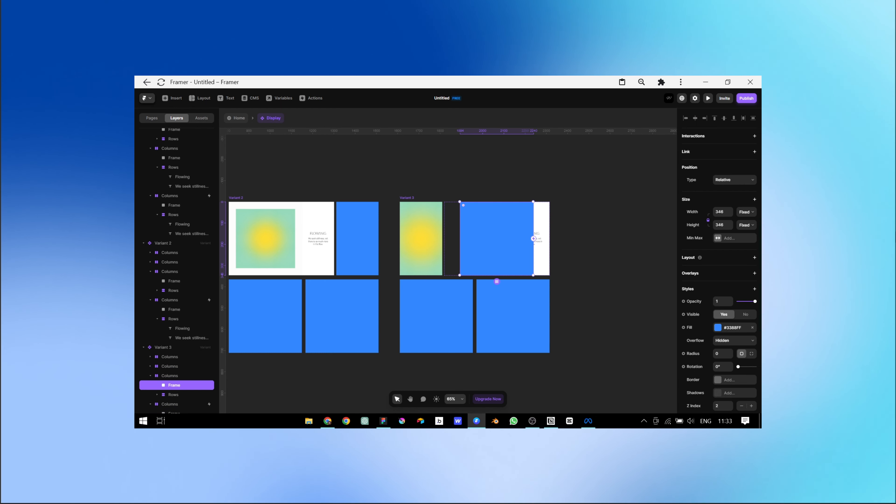
{"action": "key", "text": "Escape"}
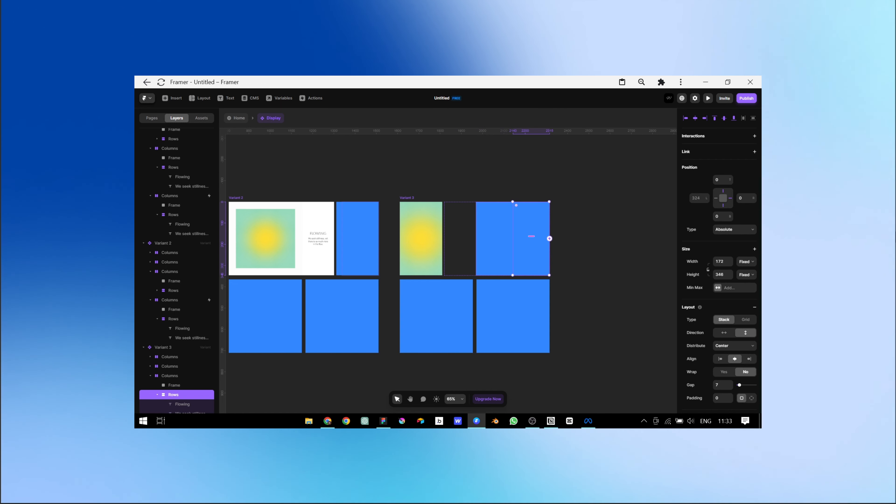
{"action": "key", "text": "ctrl+z"}
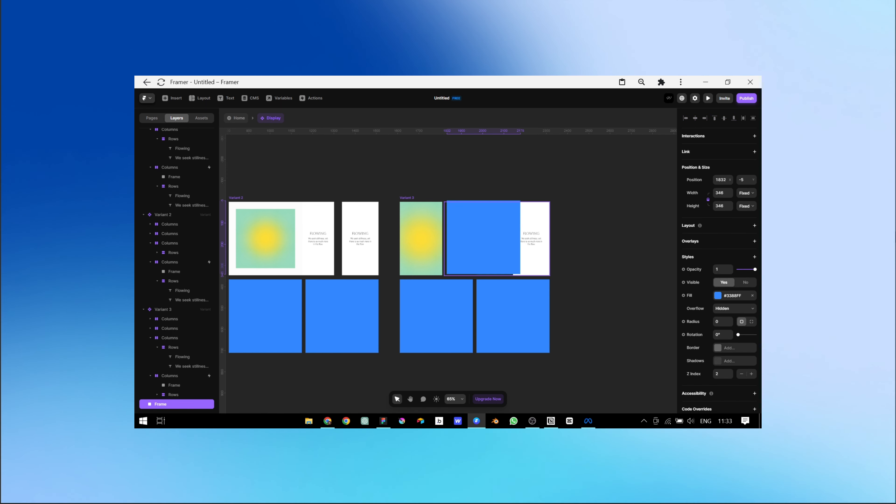
{"action": "key", "text": "ctrl+shift+z"}
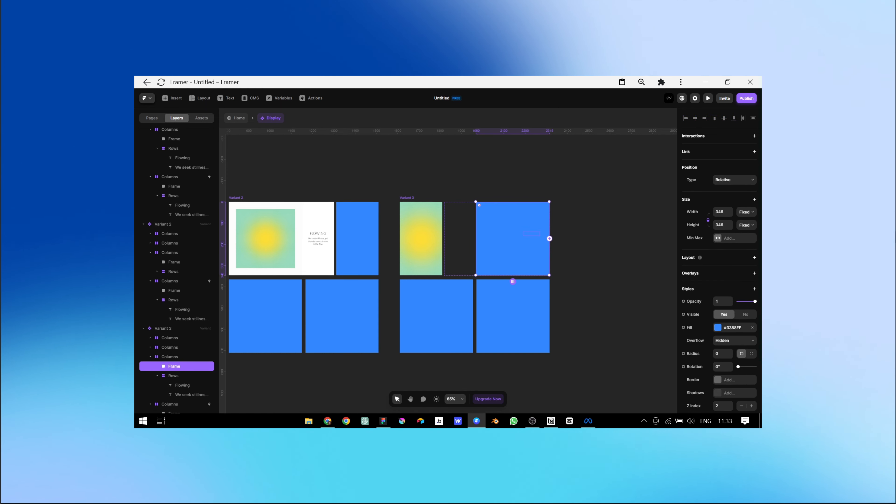
Move the Rows text stack in Variant 3's upper-right tile to the blue square's left side, at a left offset of -16
{"action": "left_click", "coordinate": [531, 238]}
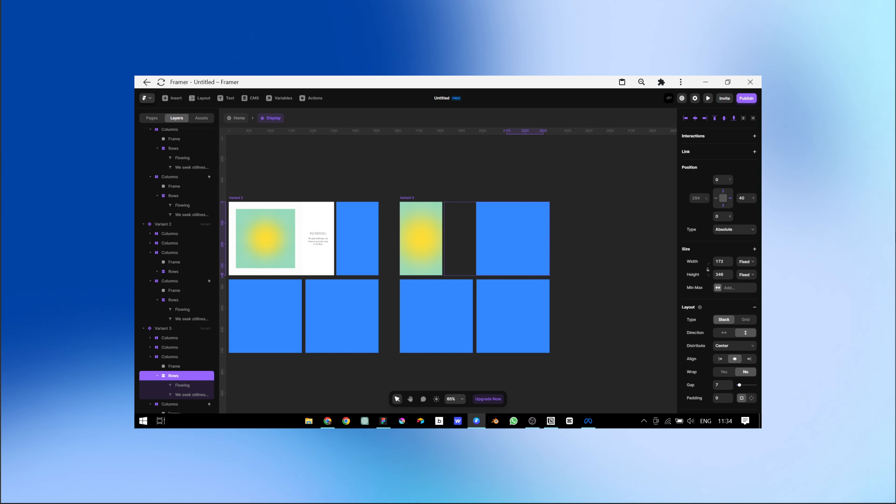
{"action": "key", "text": "shift+Left"}
{"action": "key", "text": "shift+Left"}
{"action": "key", "text": "shift+Left"}
{"action": "key", "text": "shift+Left"}
{"action": "key", "text": "shift+Left"}
{"action": "key", "text": "shift+Left"}
{"action": "key", "text": "shift+Left"}
{"action": "key", "text": "shift+Left"}
{"action": "key", "text": "shift+Left"}
{"action": "key", "text": "shift+Left"}
{"action": "key", "text": "shift+Left"}
{"action": "key", "text": "shift+Left"}
{"action": "key", "text": "shift+Left"}
{"action": "key", "text": "shift+Left"}
{"action": "key", "text": "shift+Left"}
{"action": "key", "text": "shift+Left"}
{"action": "key", "text": "shift+Left"}
{"action": "key", "text": "shift+Left"}
{"action": "key", "text": "shift+Left"}
{"action": "key", "text": "shift+Left"}
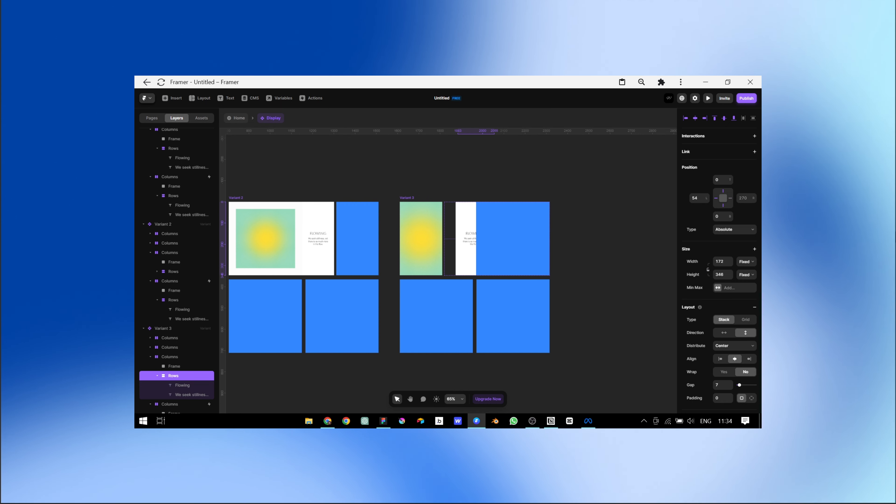
{"action": "key", "text": "shift+Left"}
{"action": "key", "text": "shift+Left"}
{"action": "key", "text": "shift+Left"}
{"action": "key", "text": "shift+Left"}
{"action": "key", "text": "shift+Left"}
{"action": "key", "text": "shift+Left"}
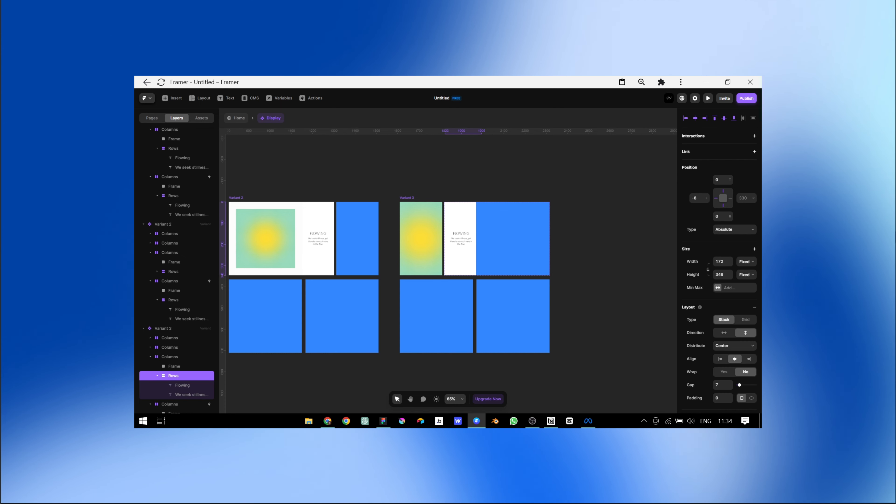
{"action": "key", "text": "shift+Left"}
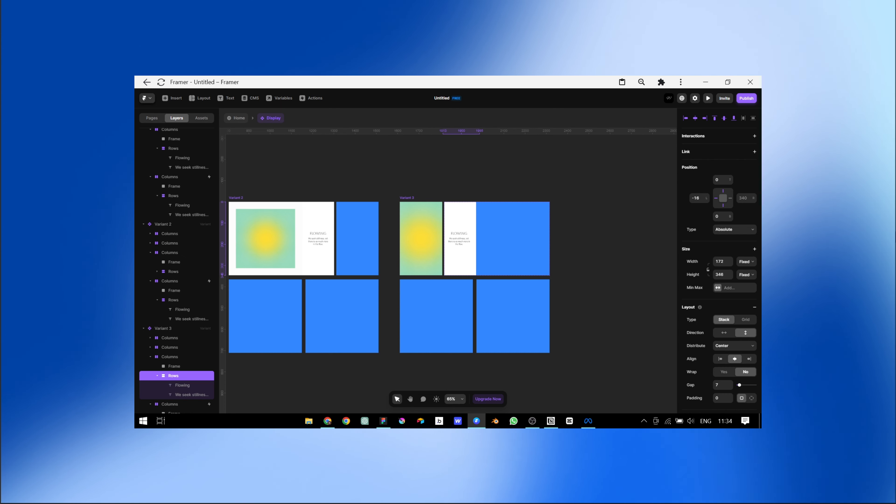
{"action": "key", "text": "shift+Left"}
Trim both sides of Variant 3's upper-right Rows text stack to a left offset of 0 and a width of 151 px
{"action": "key", "text": "ctrl+equal"}
{"action": "key", "text": "ctrl+equal"}
{"action": "key", "text": "ctrl+equal"}
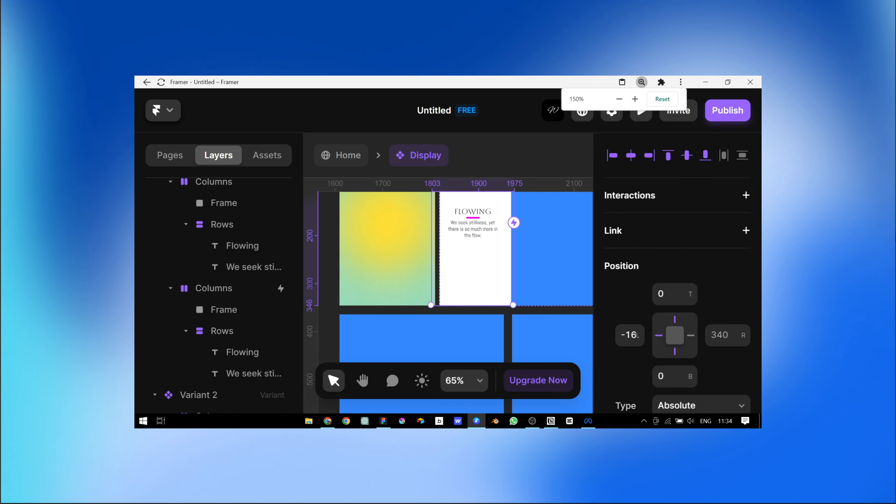
{"action": "key", "text": "ctrl+equal"}
{"action": "key", "text": "ctrl+minus"}
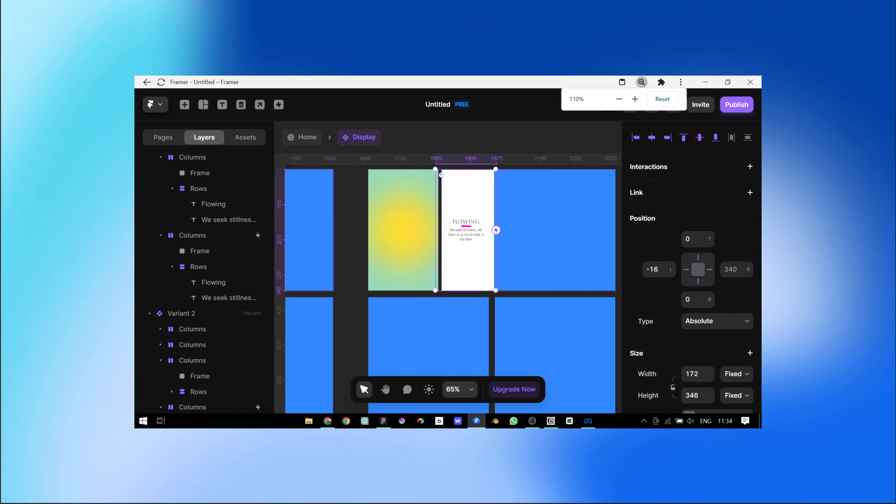
{"action": "key", "text": "ctrl+minus"}
{"action": "key", "text": "ctrl+minus"}
{"action": "key", "text": "ctrl+minus"}
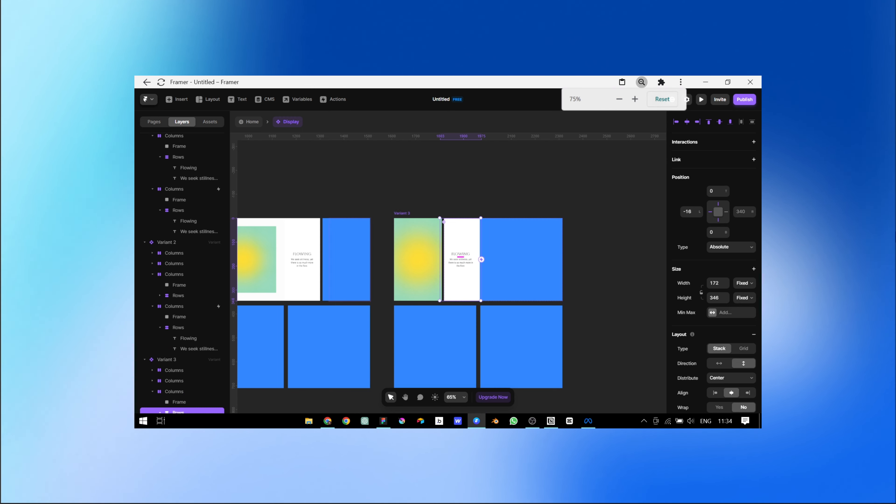
{"action": "scroll", "coordinate": [454, 240], "scroll_direction": "up", "scroll_amount": 5}
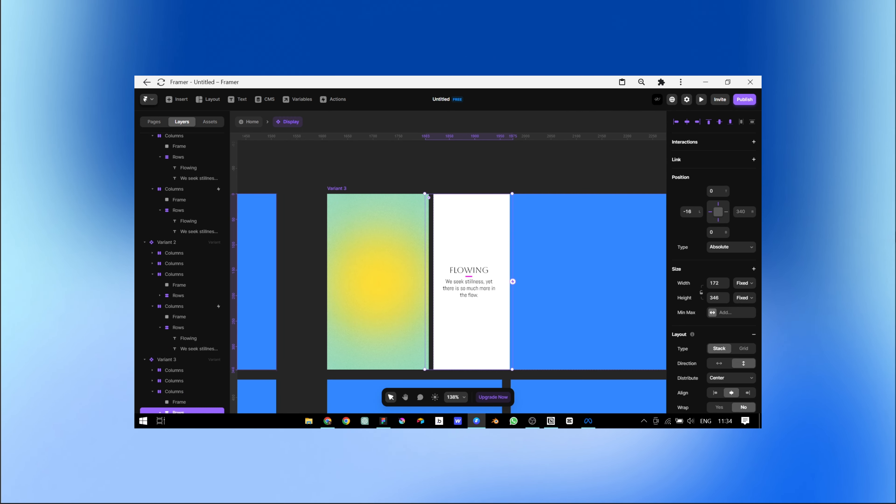
{"action": "left_click_drag", "start_coordinate": [425, 281], "coordinate": [434, 281]}
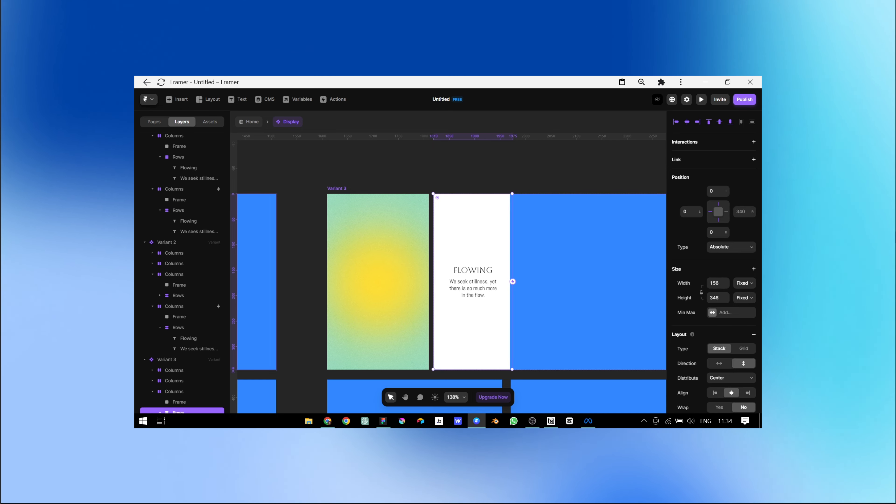
{"action": "left_click_drag", "start_coordinate": [513, 282], "coordinate": [511, 281]}
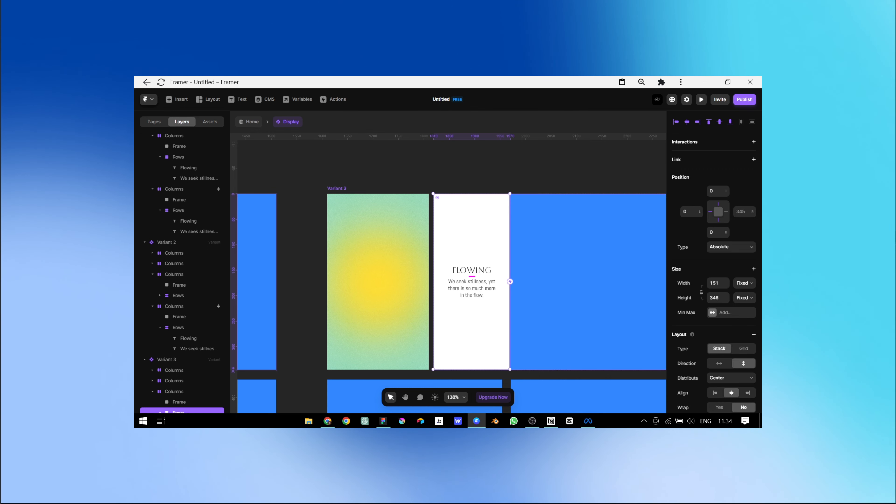
Fill the upper-right Frame in Variant 1 with the image CircularGrad-2
{"action": "scroll", "coordinate": [510, 245], "scroll_direction": "down", "scroll_amount": 3}
{"action": "scroll", "coordinate": [448, 272], "scroll_direction": "down", "scroll_amount": 3}
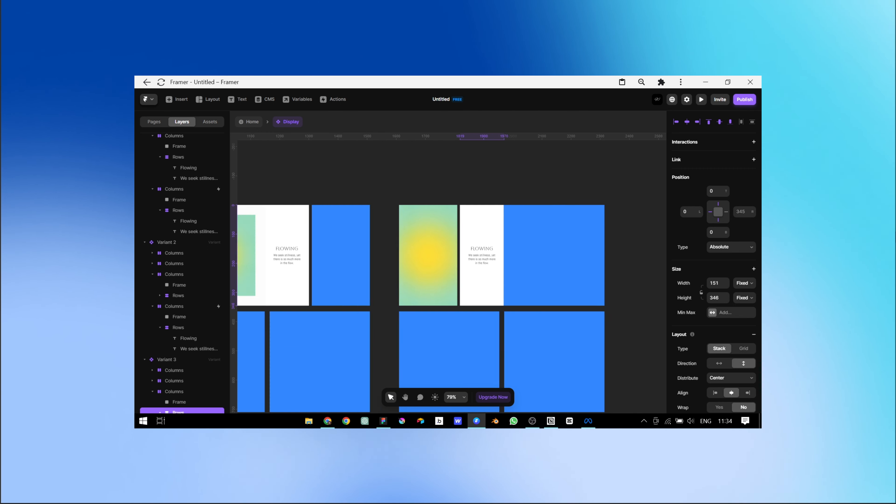
{"action": "left_click", "coordinate": [493, 255]}
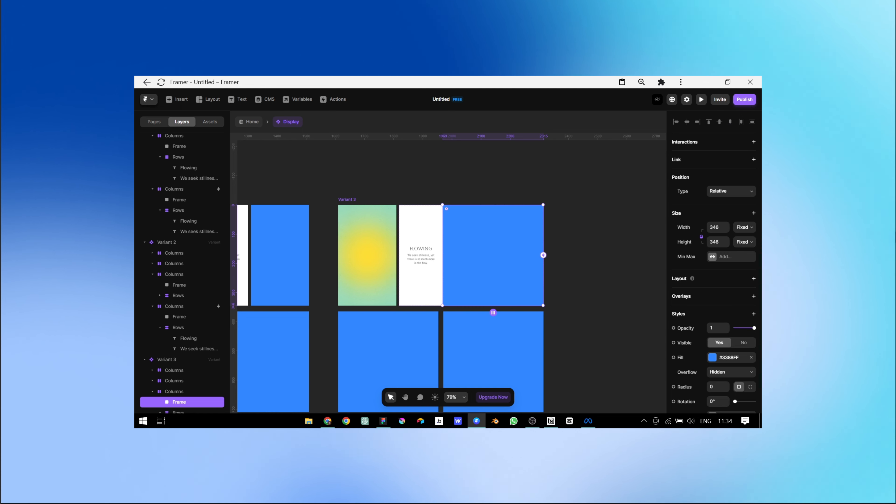
{"action": "scroll", "coordinate": [501, 240], "scroll_direction": "left", "scroll_amount": 2}
{"action": "scroll", "coordinate": [501, 240], "scroll_direction": "down", "scroll_amount": 2}
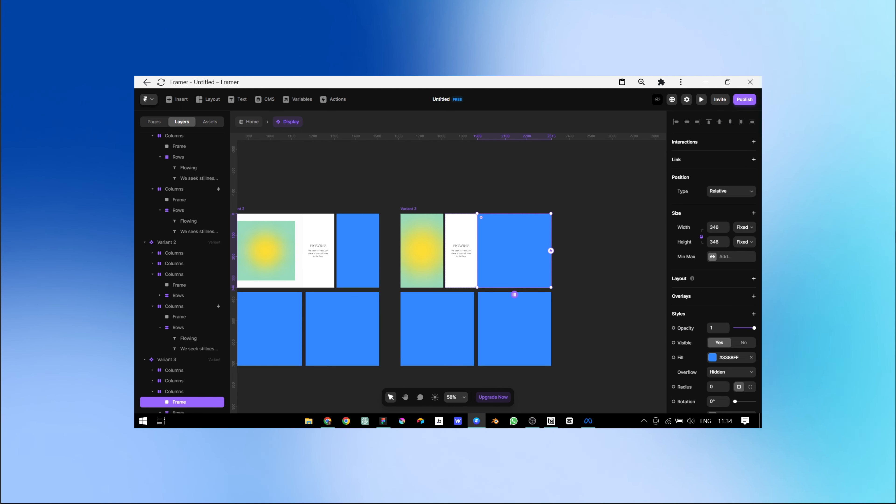
{"action": "scroll", "coordinate": [448, 272], "scroll_direction": "left", "scroll_amount": 3}
{"action": "scroll", "coordinate": [448, 272], "scroll_direction": "down", "scroll_amount": 2}
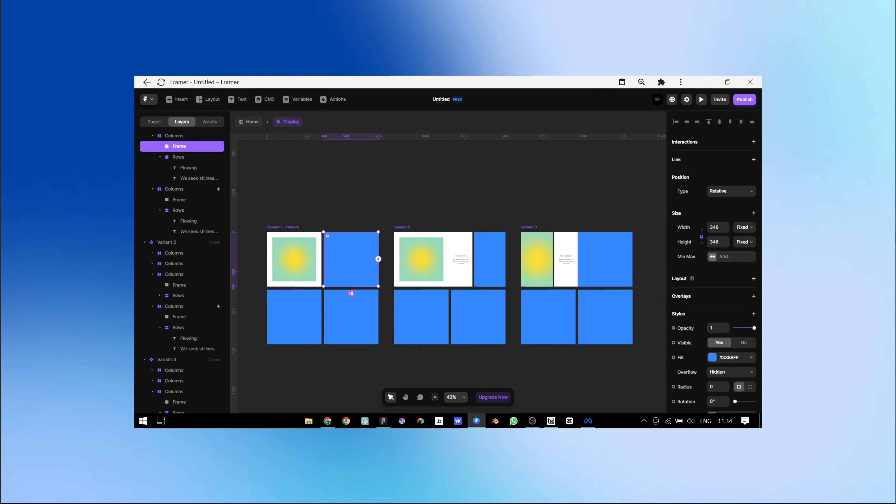
{"action": "left_click", "coordinate": [713, 358]}
{"action": "left_click", "coordinate": [647, 253]}
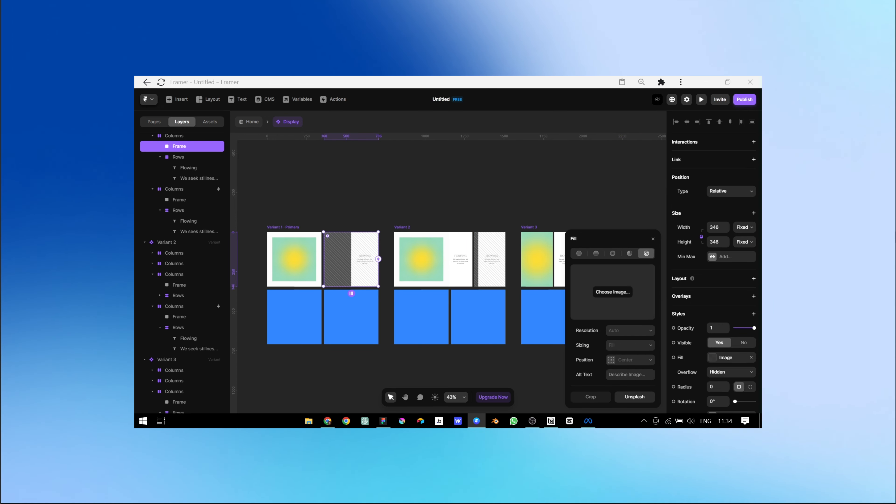
{"action": "left_click", "coordinate": [613, 291]}
{"action": "double_click", "coordinate": [300, 200]}
{"action": "scroll", "coordinate": [448, 271], "scroll_direction": "right", "scroll_amount": 3}
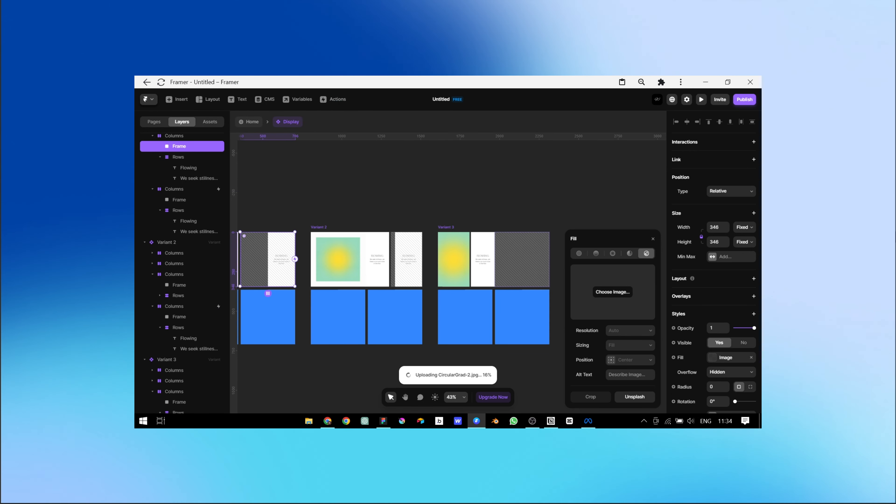
Set the upper-right image Frame in Variant 2 to 491 by 491 px
{"action": "scroll", "coordinate": [449, 272], "scroll_direction": "left", "scroll_amount": 2}
{"action": "scroll", "coordinate": [353, 269], "scroll_direction": "up", "scroll_amount": 3}
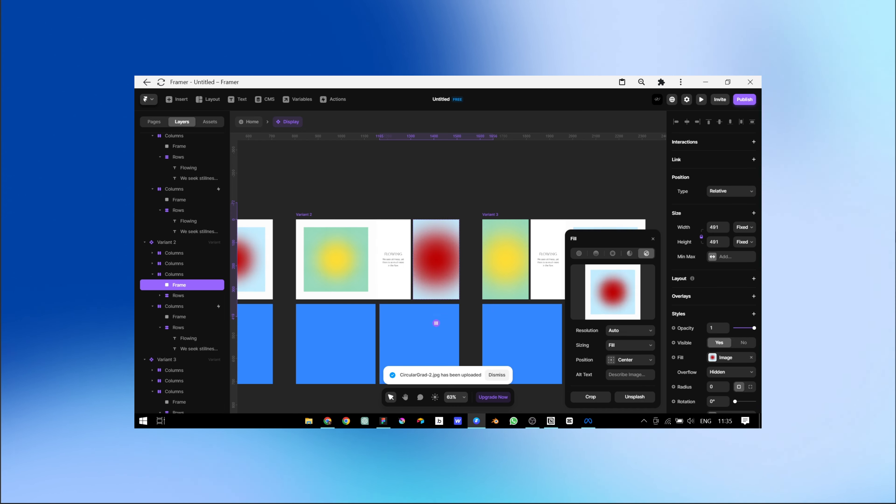
{"action": "key", "text": "Escape"}
{"action": "scroll", "coordinate": [448, 272], "scroll_direction": "left", "scroll_amount": 5}
{"action": "scroll", "coordinate": [448, 272], "scroll_direction": "left", "scroll_amount": 2}
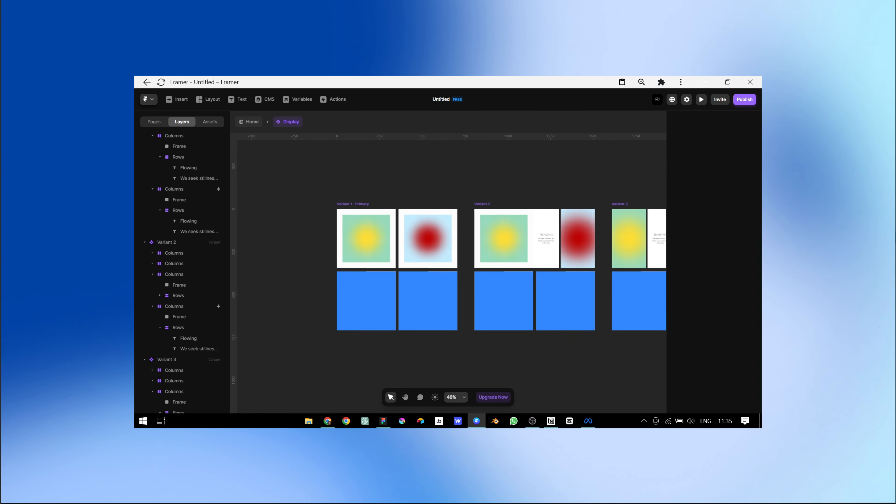
Fill Variant 1's lower-left Frame with the image CircularGrad-4 and its lower-right Frame with CircularGrad-6
{"action": "left_click", "coordinate": [439, 309]}
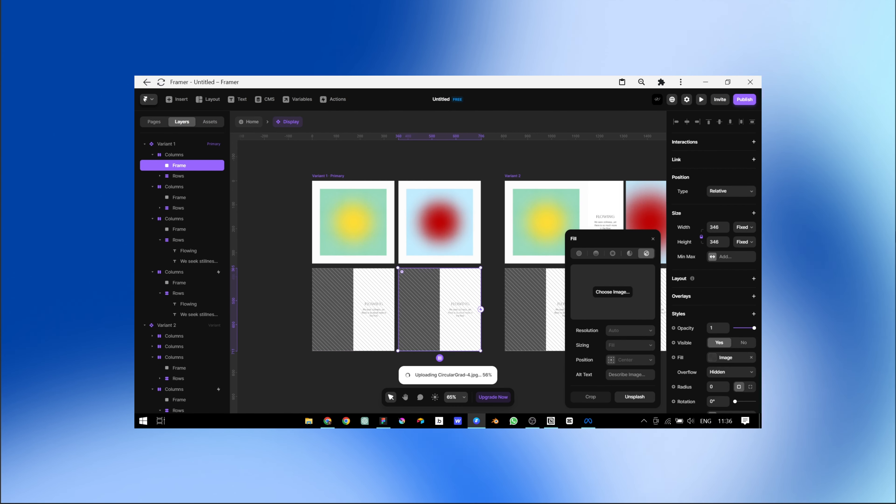
{"action": "left_click", "coordinate": [613, 292]}
{"action": "double_click", "coordinate": [411, 160]}
{"action": "scroll", "coordinate": [448, 272], "scroll_direction": "right", "scroll_amount": 2}
{"action": "key", "text": "Escape"}
{"action": "scroll", "coordinate": [448, 272], "scroll_direction": "right", "scroll_amount": 10}
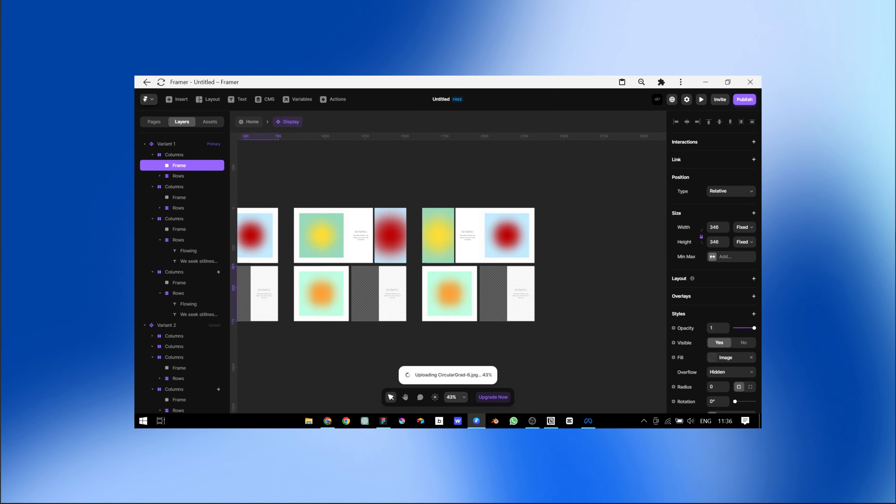
Set Variant 4's lower-left Columns stack to 496 px wide and its distribution to Start
{"action": "left_click", "coordinate": [515, 315]}
{"action": "scroll", "coordinate": [516, 314], "scroll_direction": "right", "scroll_amount": 3}
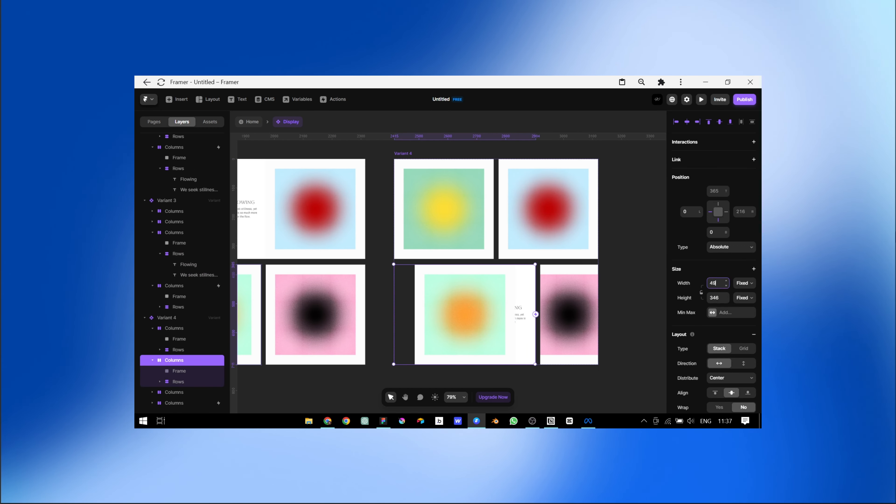
{"action": "left_click", "coordinate": [731, 378]}
{"action": "left_click", "coordinate": [727, 388]}
{"action": "scroll", "coordinate": [516, 314], "scroll_direction": "up", "scroll_amount": 3}
{"action": "left_click", "coordinate": [180, 339]}
{"action": "scroll", "coordinate": [448, 272], "scroll_direction": "down", "scroll_amount": 5}
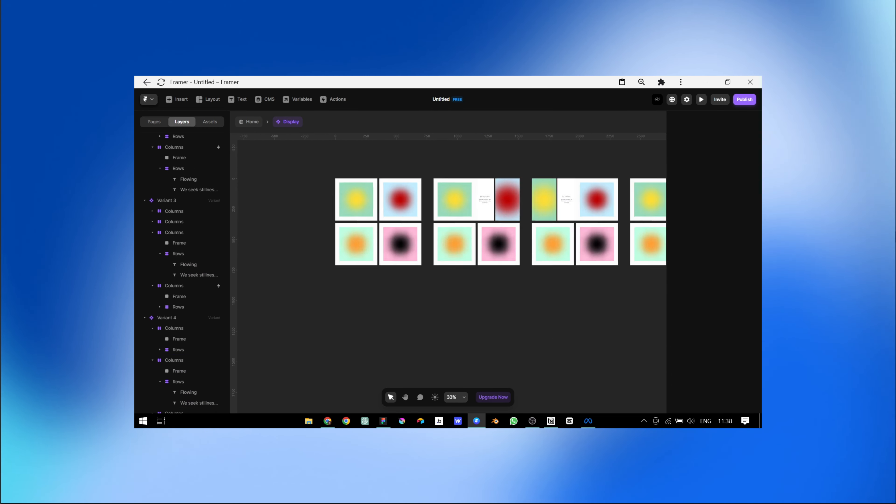
Distribute Variant 5's lower-right Columns stack to End and fit its Rows text stack at a left offset of 0, 150 px wide
{"action": "left_click", "coordinate": [485, 320]}
{"action": "left_click", "coordinate": [178, 393]}
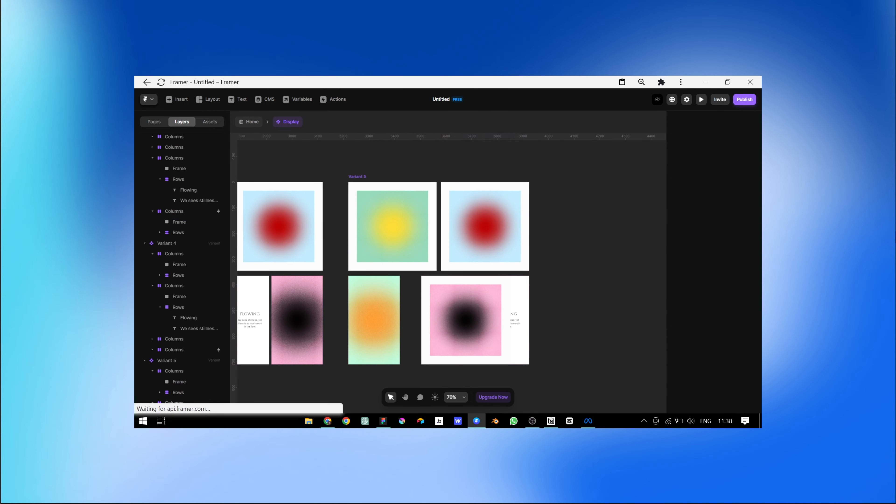
{"action": "left_click", "coordinate": [731, 378]}
{"action": "left_click", "coordinate": [716, 348]}
{"action": "scroll", "coordinate": [448, 272], "scroll_direction": "up", "scroll_amount": 3}
{"action": "scroll", "coordinate": [448, 272], "scroll_direction": "down", "scroll_amount": 5}
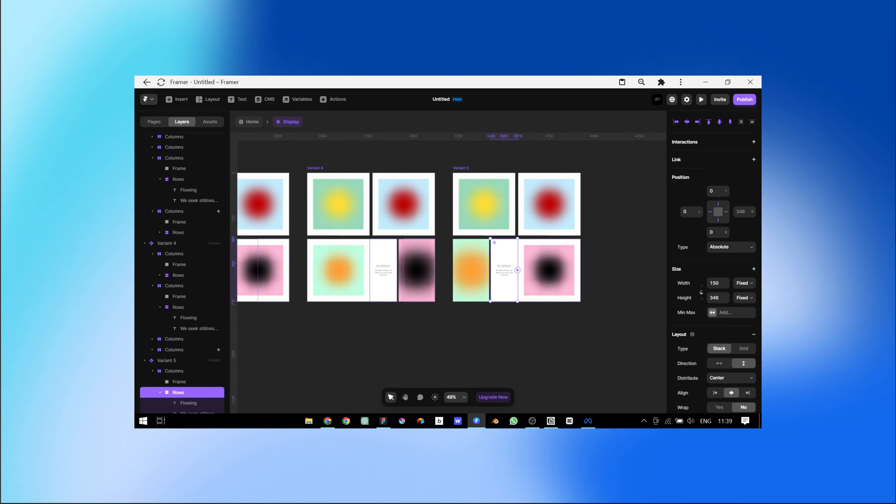
Fill the Rows text stacks of the expanded tiles in Variants 2 to 5 with #080800 and make their text white
{"action": "scroll", "coordinate": [448, 272], "scroll_direction": "up", "scroll_amount": 5}
{"action": "scroll", "coordinate": [449, 272], "scroll_direction": "down", "scroll_amount": 5}
{"action": "left_click", "coordinate": [178, 308], "text": "shift"}
{"action": "left_click", "coordinate": [178, 179], "text": "shift"}
{"action": "scroll", "coordinate": [713, 318], "scroll_direction": "down", "scroll_amount": 4}
{"action": "left_click", "coordinate": [712, 378]}
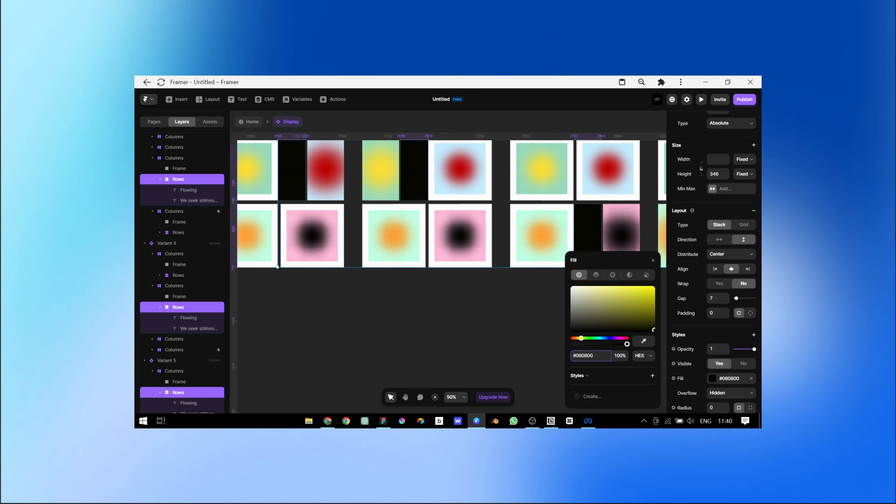
{"action": "key", "text": "Escape"}
{"action": "scroll", "coordinate": [449, 272], "scroll_direction": "down", "scroll_amount": 3}
{"action": "scroll", "coordinate": [182, 272], "scroll_direction": "up", "scroll_amount": 15}
{"action": "key", "text": "Escape"}
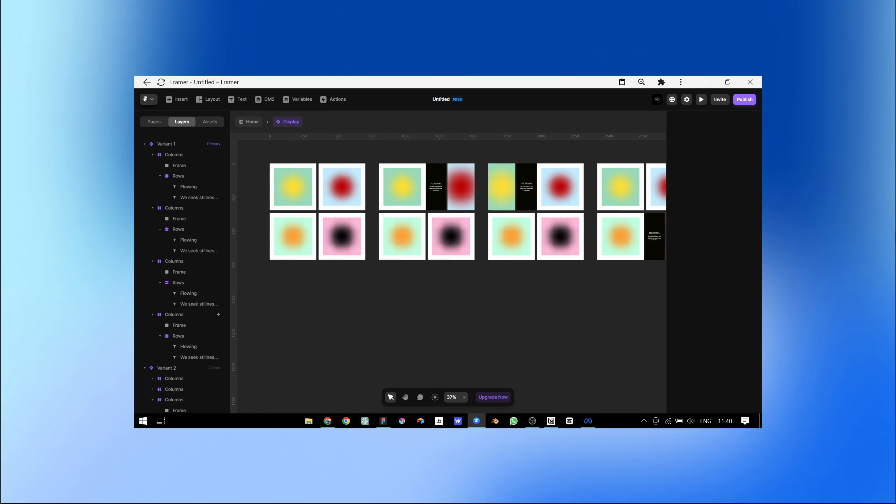
{"action": "scroll", "coordinate": [448, 272], "scroll_direction": "right", "scroll_amount": 2}
{"action": "scroll", "coordinate": [448, 271], "scroll_direction": "left", "scroll_amount": 5}
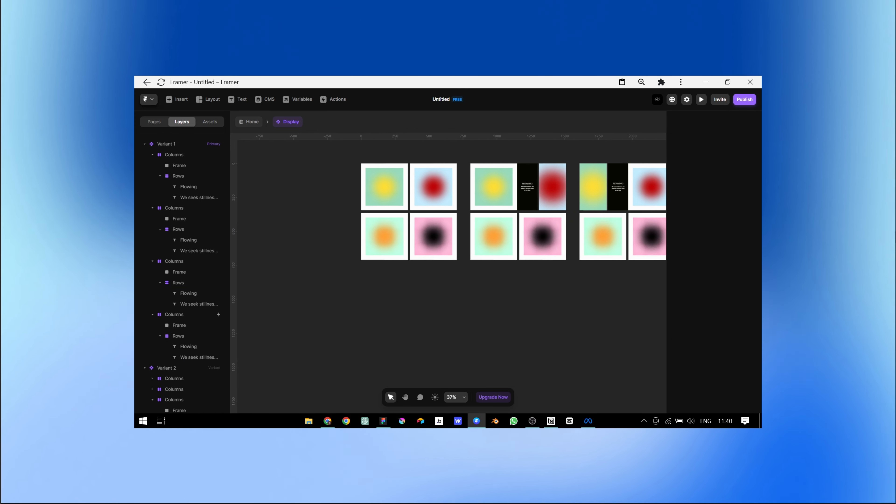
Connect Variant 1's upper-right Columns stack to Variant 3 with a Tap interaction
{"action": "scroll", "coordinate": [521, 292], "scroll_direction": "down", "scroll_amount": 3}
{"action": "left_click", "coordinate": [426, 219]}
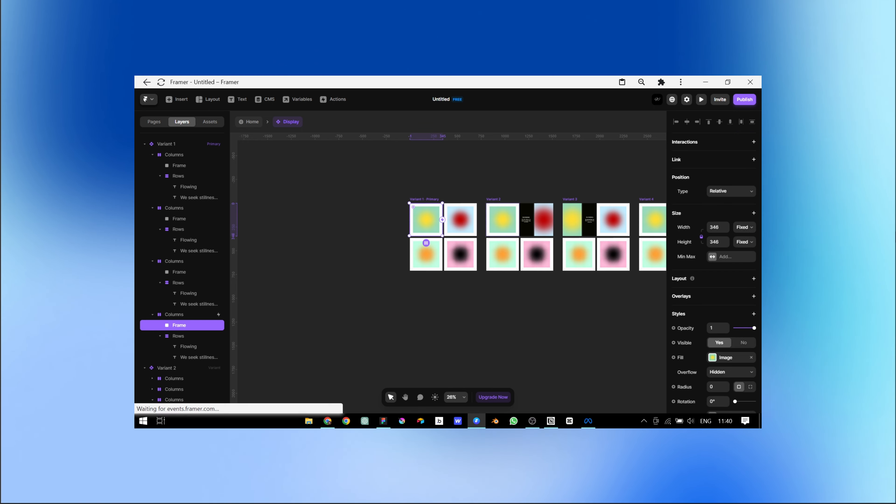
{"action": "key", "text": "Escape"}
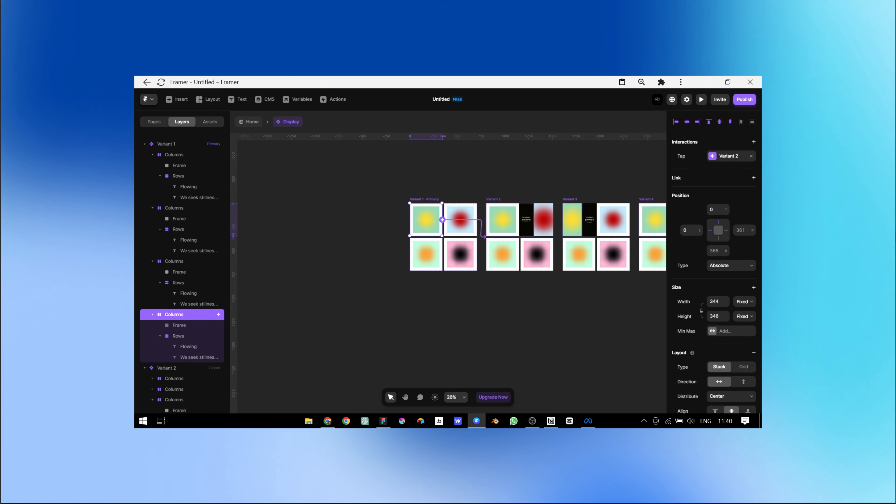
{"action": "scroll", "coordinate": [525, 230], "scroll_direction": "up", "scroll_amount": 1}
{"action": "key", "text": "Tab"}
{"action": "key", "text": "Tab"}
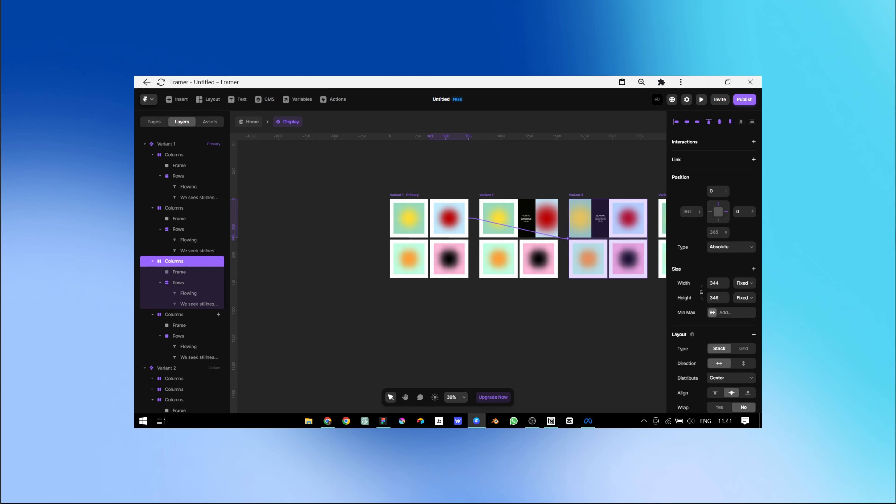
{"action": "left_click", "coordinate": [568, 238]}
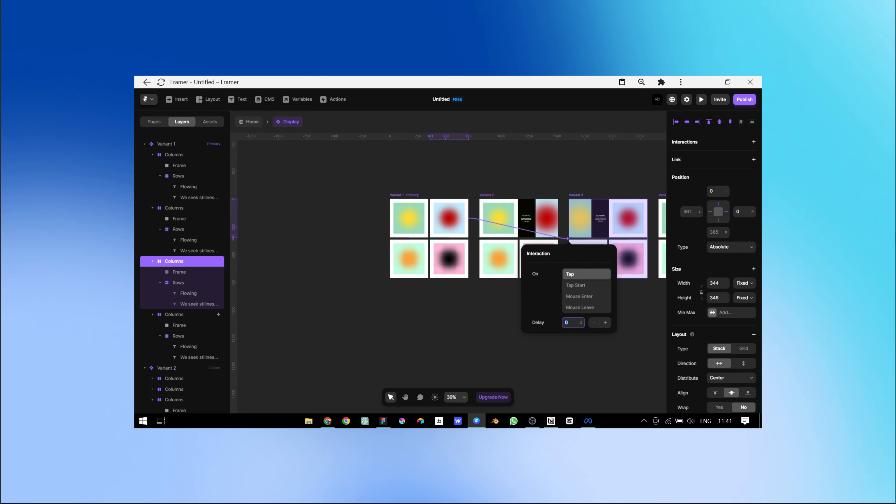
{"action": "key", "text": "Escape"}
Connect Variant 1's lower-left Columns stack to Variant 4 with a Tap interaction
{"action": "key", "text": "shift+1"}
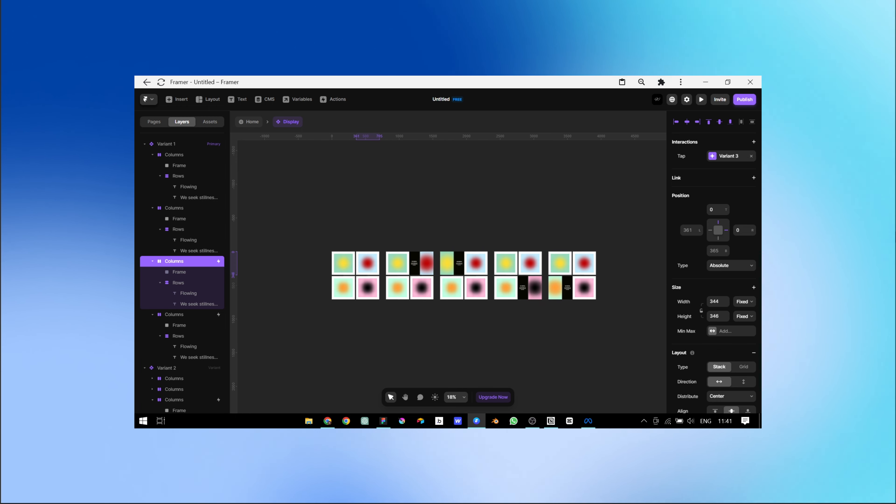
{"action": "left_click", "coordinate": [174, 208]}
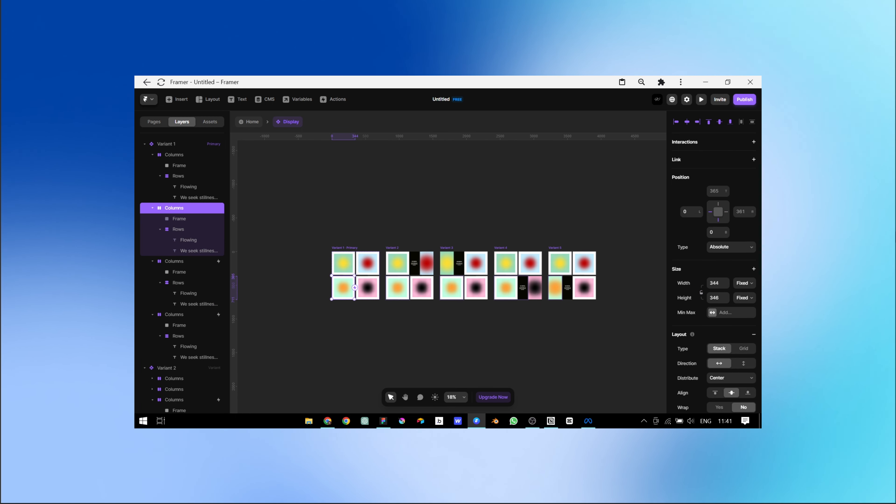
{"action": "left_click_drag", "start_coordinate": [383, 283], "coordinate": [439, 275]}
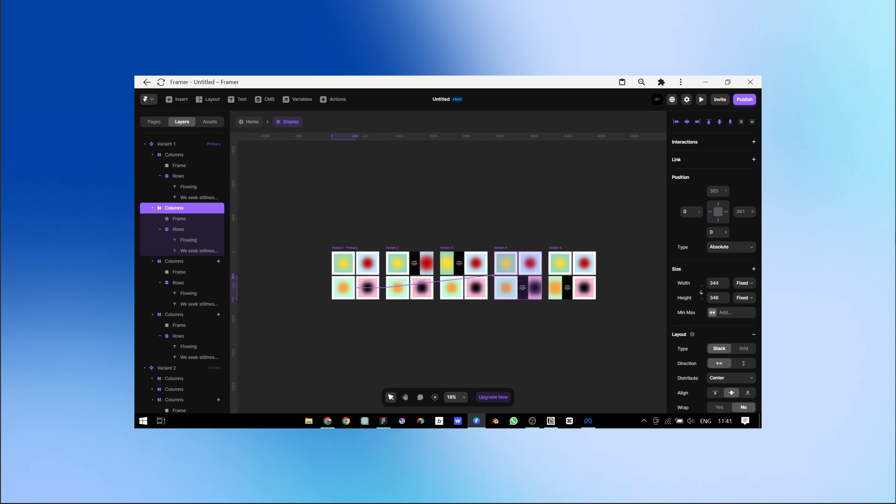
{"action": "left_click_drag", "start_coordinate": [493, 275], "coordinate": [493, 276]}
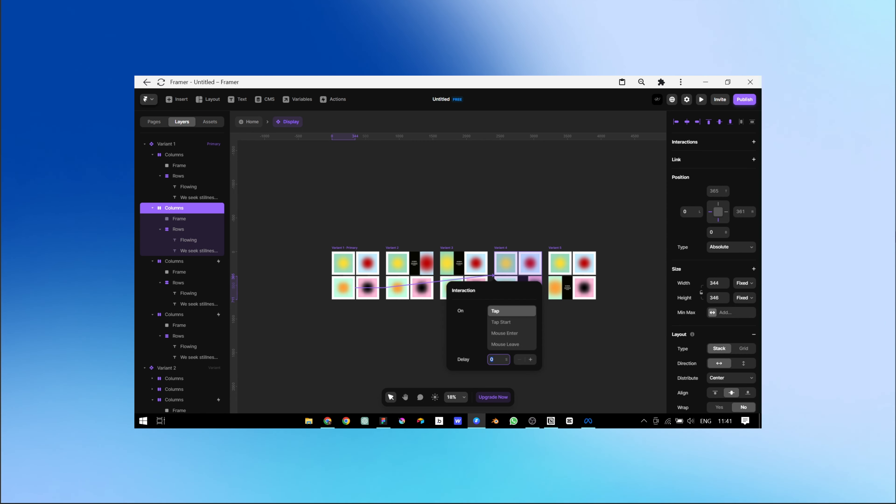
{"action": "key", "text": "Escape"}
Connect Variant 1's lower-right Columns stack to Variant 5 with a Tap interaction
{"action": "left_click", "coordinate": [367, 288]}
{"action": "key", "text": "Escape"}
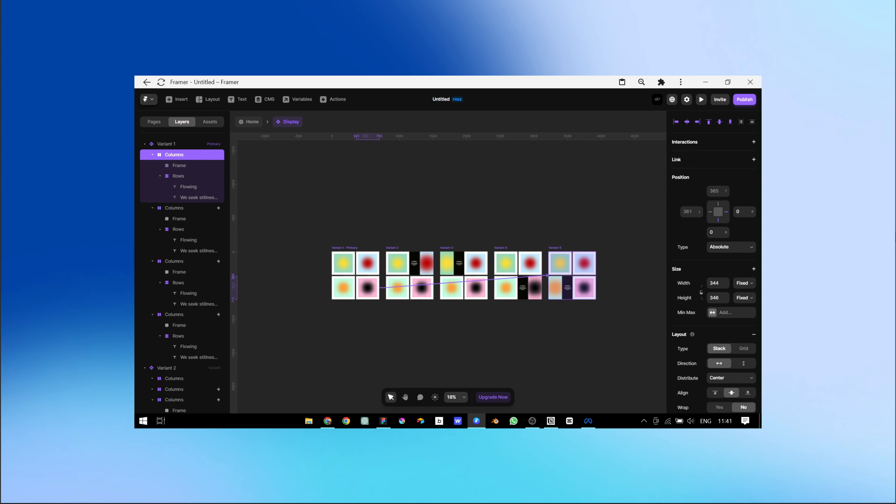
{"action": "left_click_drag", "start_coordinate": [548, 275], "coordinate": [549, 275]}
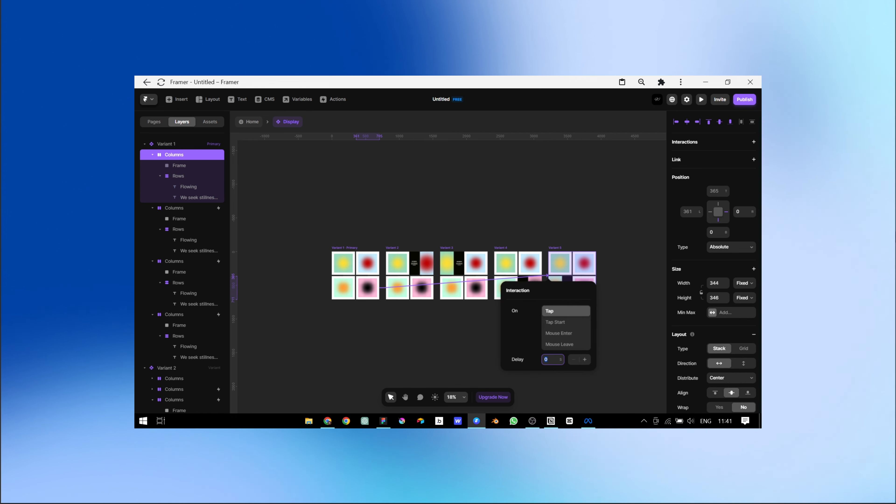
{"action": "key", "text": "Escape"}
{"action": "key", "text": "Escape"}
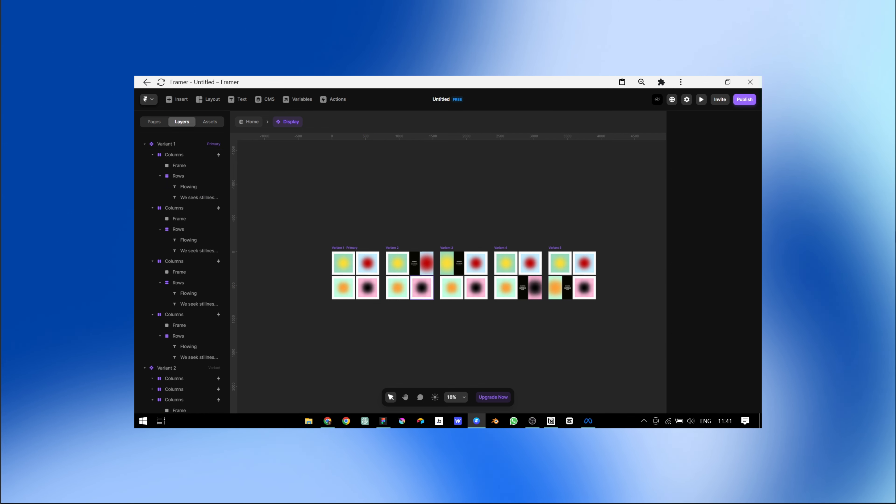
Check the Tap interactions of Variant 2's upper-right, lower-right and lower-left Columns stacks
{"action": "left_click", "coordinate": [411, 252]}
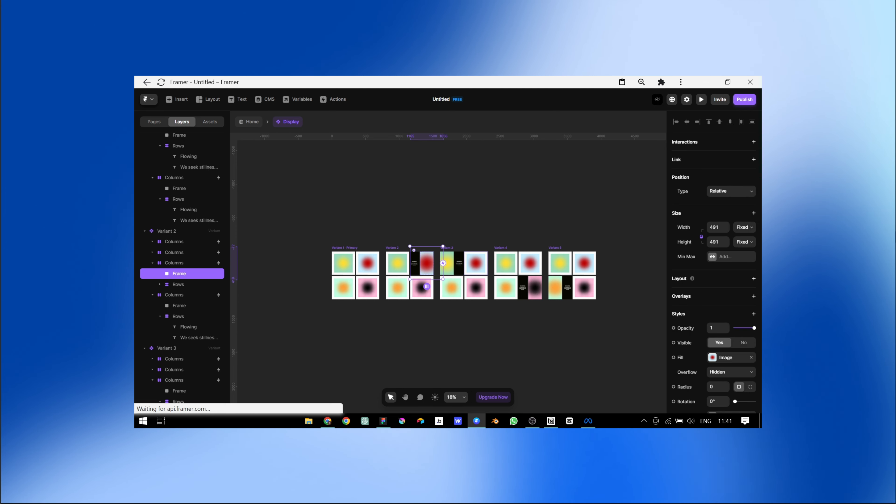
{"action": "key", "text": "Escape"}
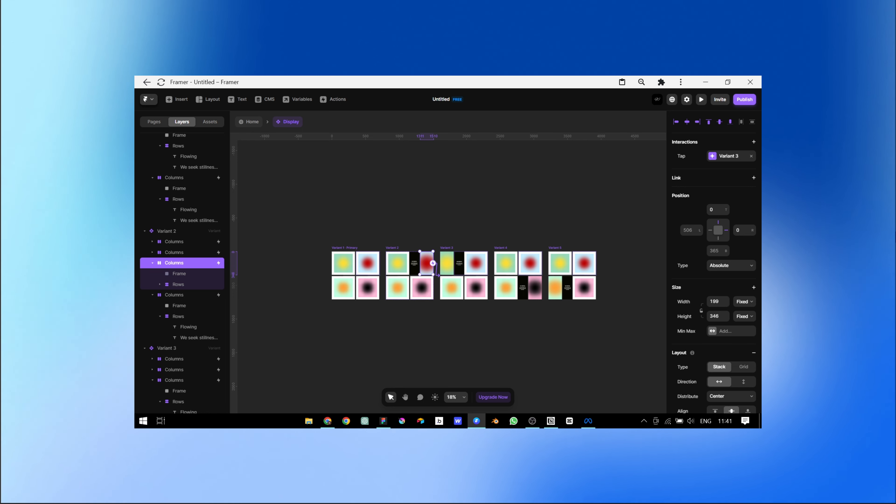
{"action": "left_click", "coordinate": [422, 288]}
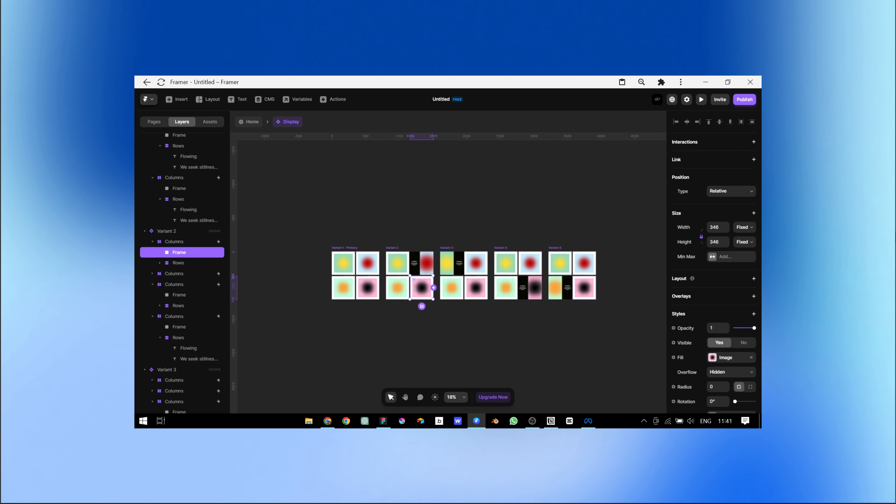
{"action": "key", "text": "Escape"}
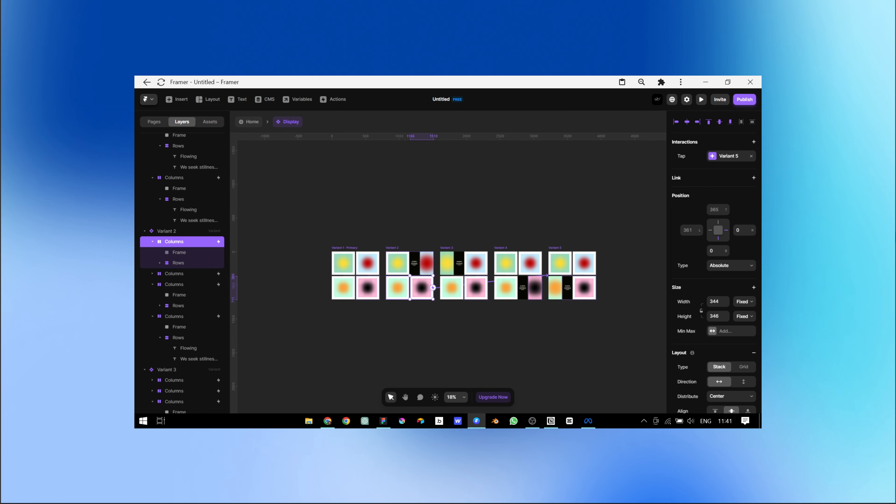
{"action": "left_click", "coordinate": [397, 288]}
{"action": "left_click_drag", "start_coordinate": [408, 287], "coordinate": [501, 272]}
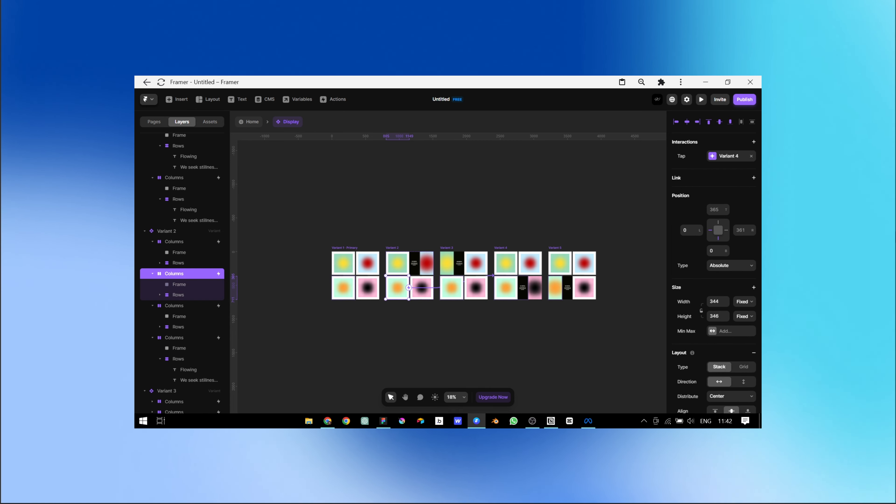
Redirect the Tap interaction of Variant 2's expanded upper-left Columns stack to Variant 1
{"action": "left_click", "coordinate": [397, 263]}
{"action": "left_click", "coordinate": [409, 263]}
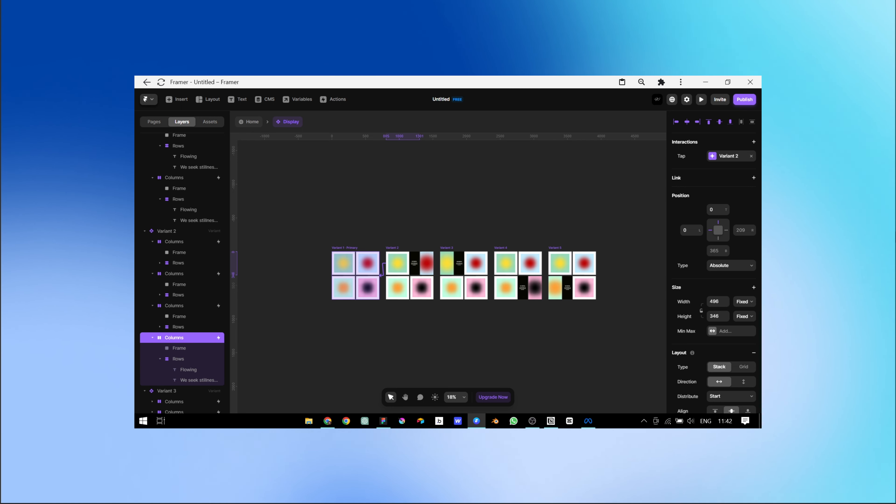
{"action": "left_click", "coordinate": [381, 275]}
{"action": "left_click", "coordinate": [419, 263]}
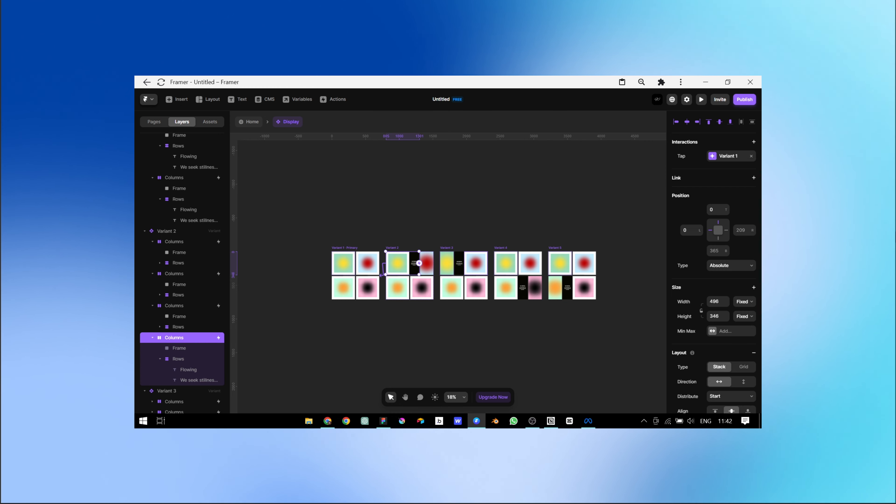
Redirect the Tap interaction of Variant 3's expanded upper-right Columns stack to Variant 1
{"action": "left_click", "coordinate": [464, 263]}
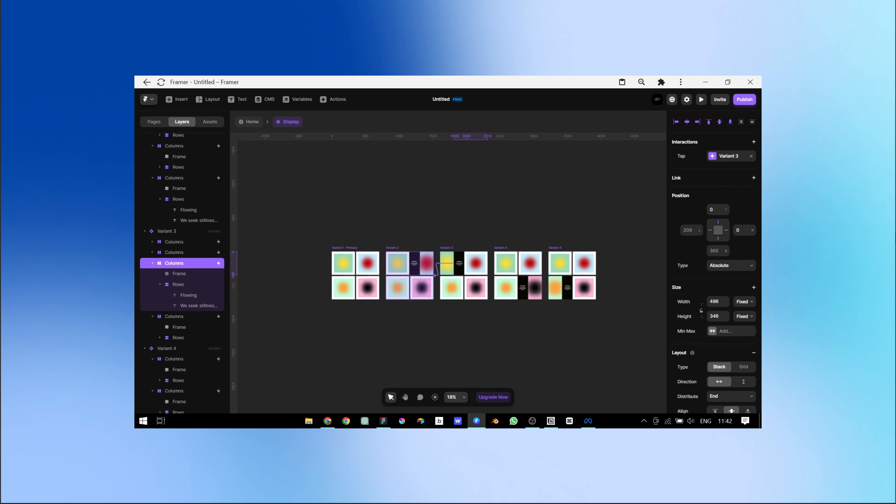
{"action": "left_click", "coordinate": [381, 275]}
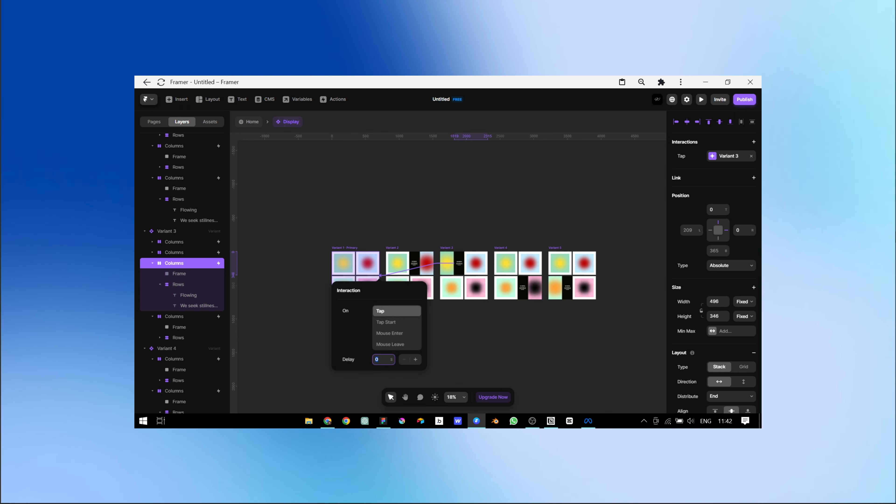
{"action": "key", "text": "Escape"}
{"action": "key", "text": "Escape"}
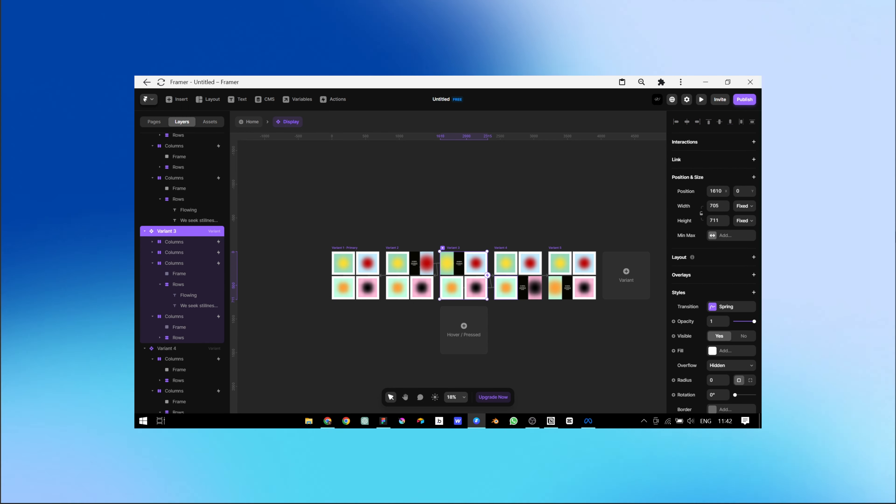
Redirect the Tap interaction of Variant 4's expanded lower-left Columns stack to Variant 1
{"action": "left_click", "coordinate": [511, 287]}
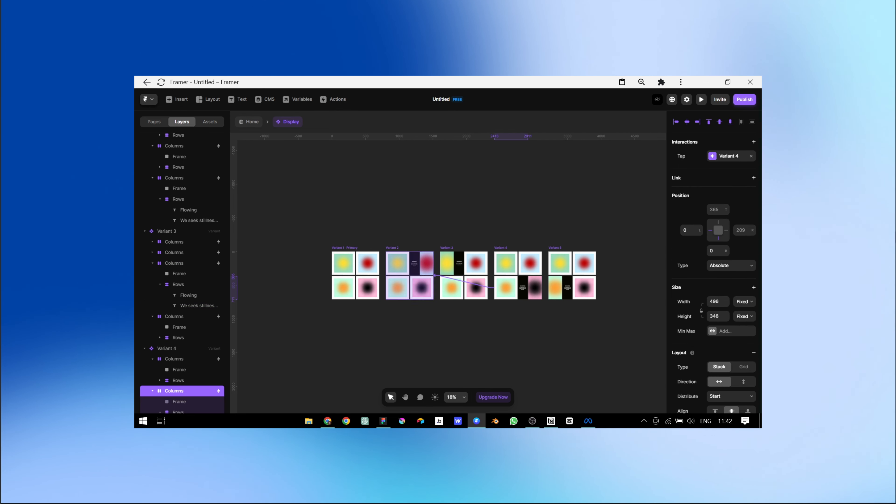
{"action": "left_click_drag", "start_coordinate": [380, 275], "coordinate": [382, 276]}
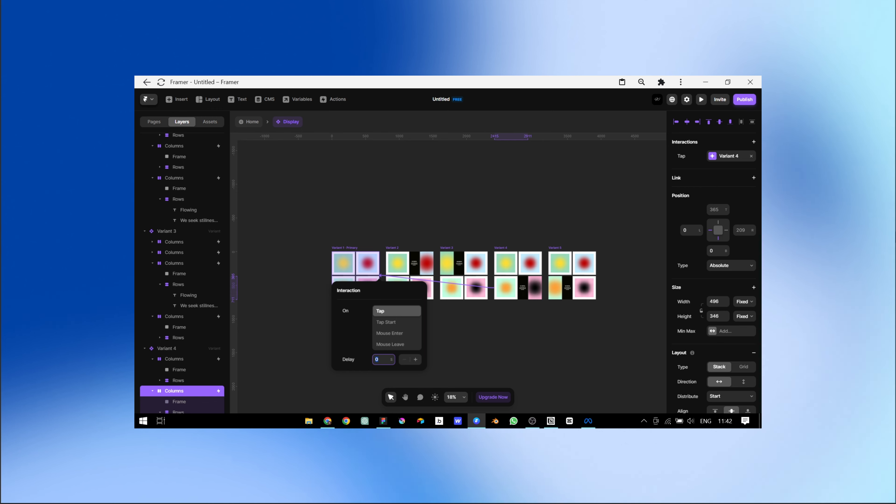
{"action": "left_click", "coordinate": [381, 311]}
Redirect the Tap interaction of Variant 5's expanded lower-right Columns stack to Variant 1, and preview the component
{"action": "left_click", "coordinate": [585, 288]}
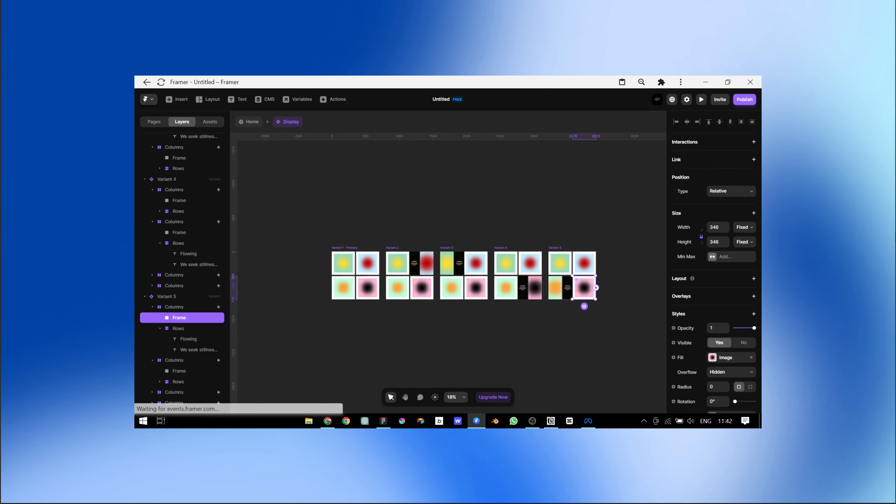
{"action": "key", "text": "Escape"}
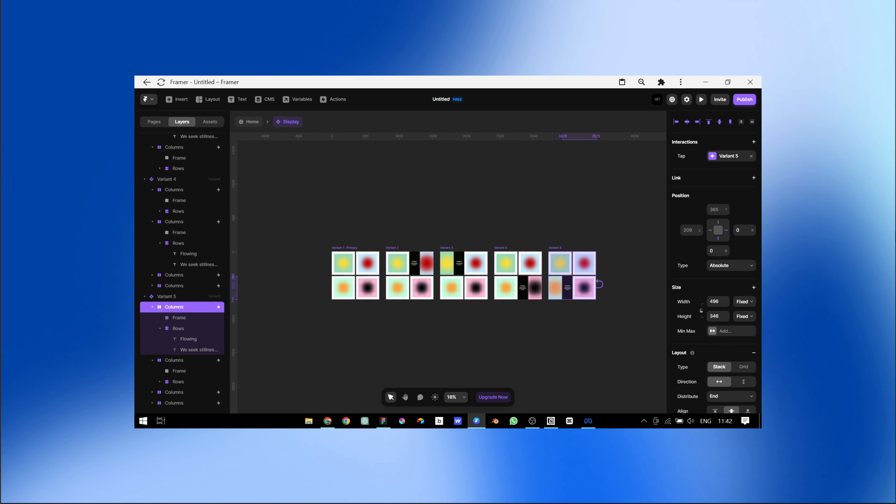
{"action": "left_click", "coordinate": [381, 275]}
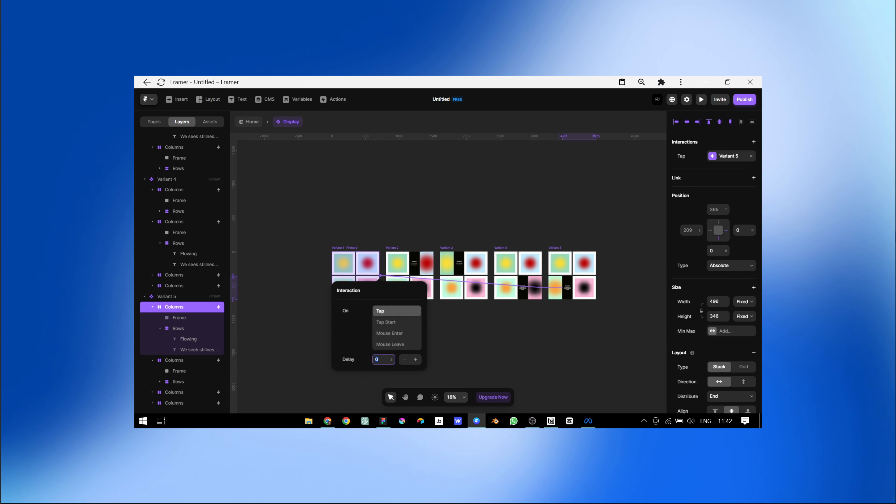
{"action": "key", "text": "Escape"}
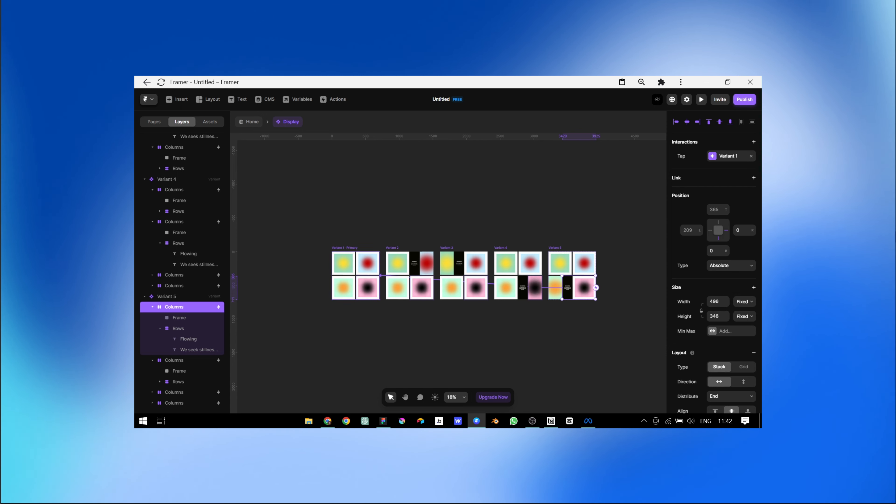
{"action": "key", "text": "ctrl+p"}
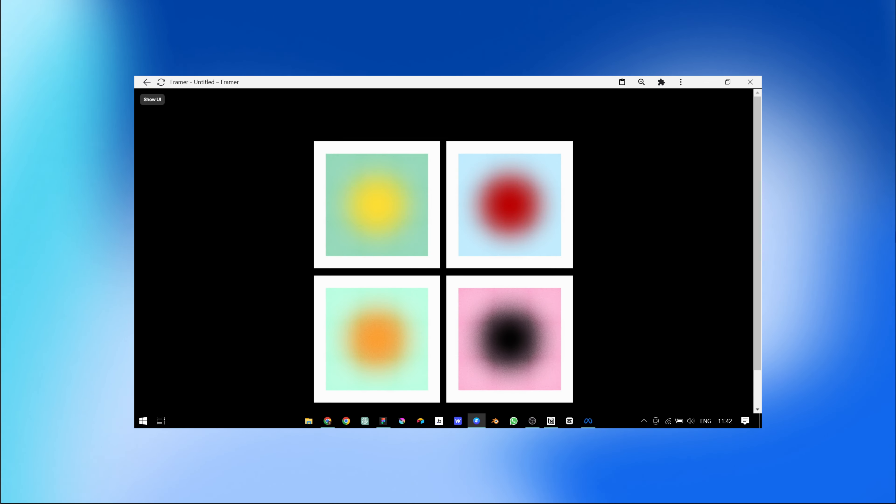